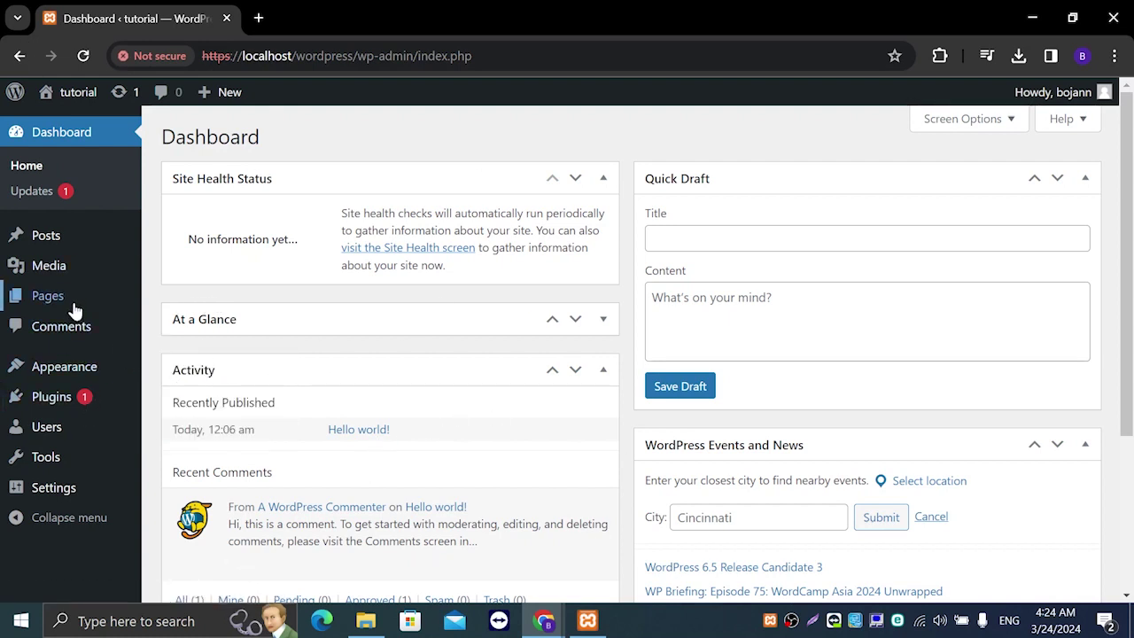
- Open the Installed Plugins list from the Plugins menu in the admin sidebar
mouse_move(75, 244)
mouse_move(49, 413)
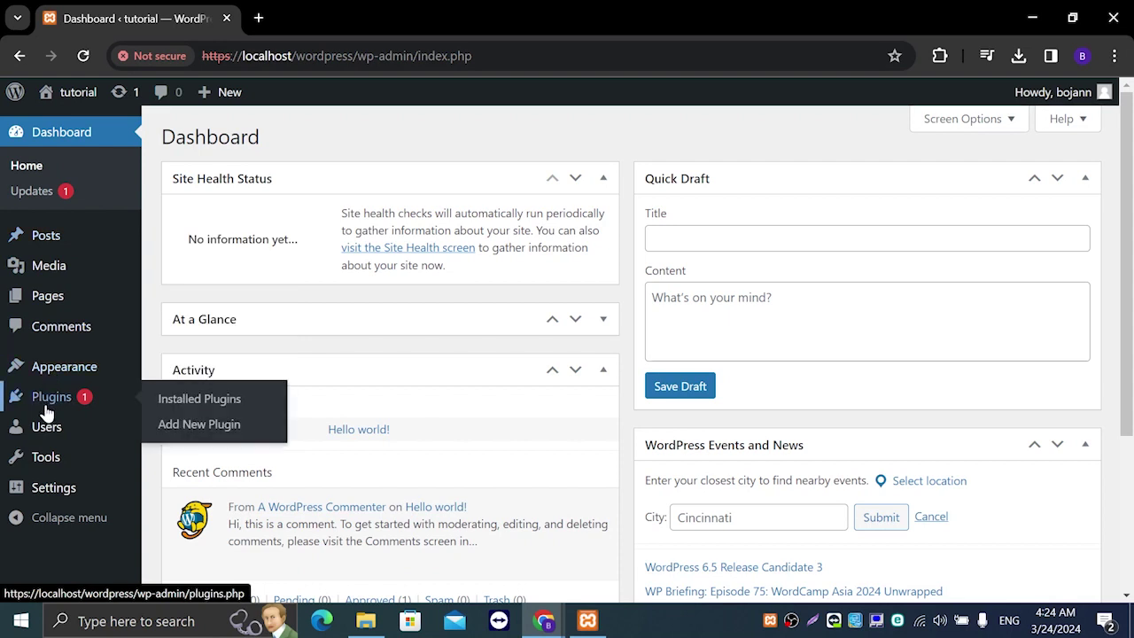
mouse_move(103, 424)
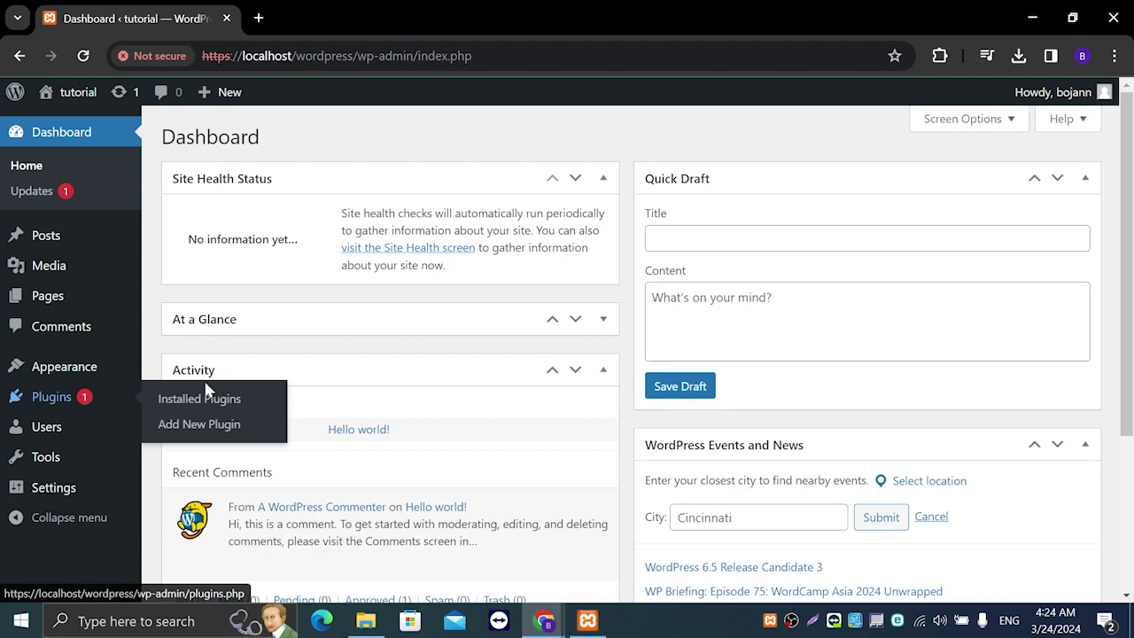
left_click(211, 406)
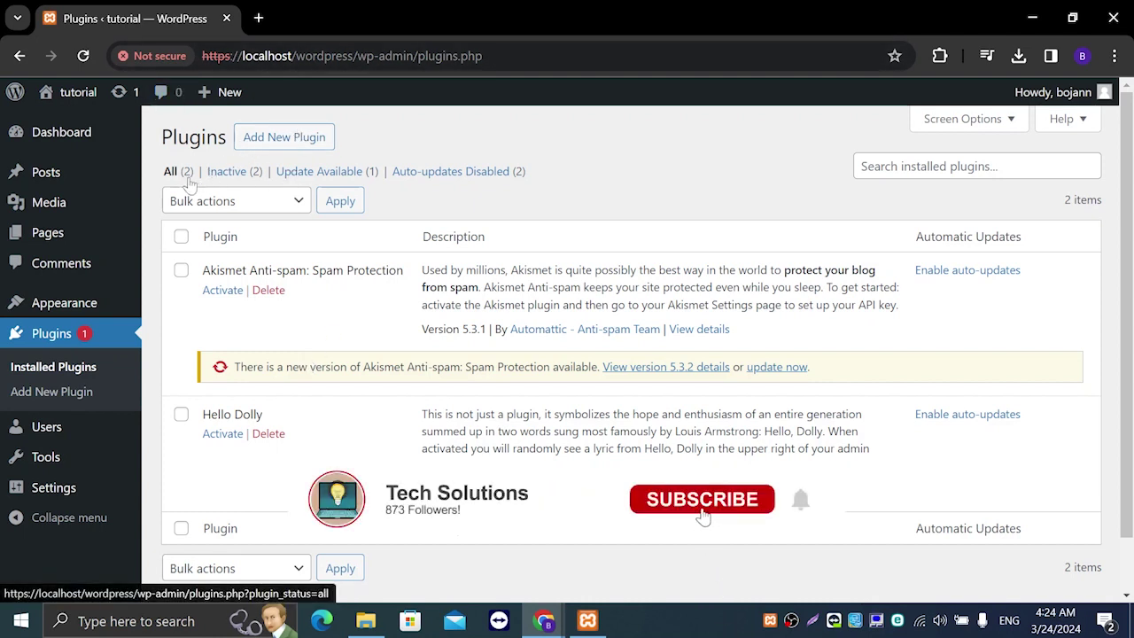
- Go to the Add Plugins page from the Installed Plugins list
left_click(281, 140)
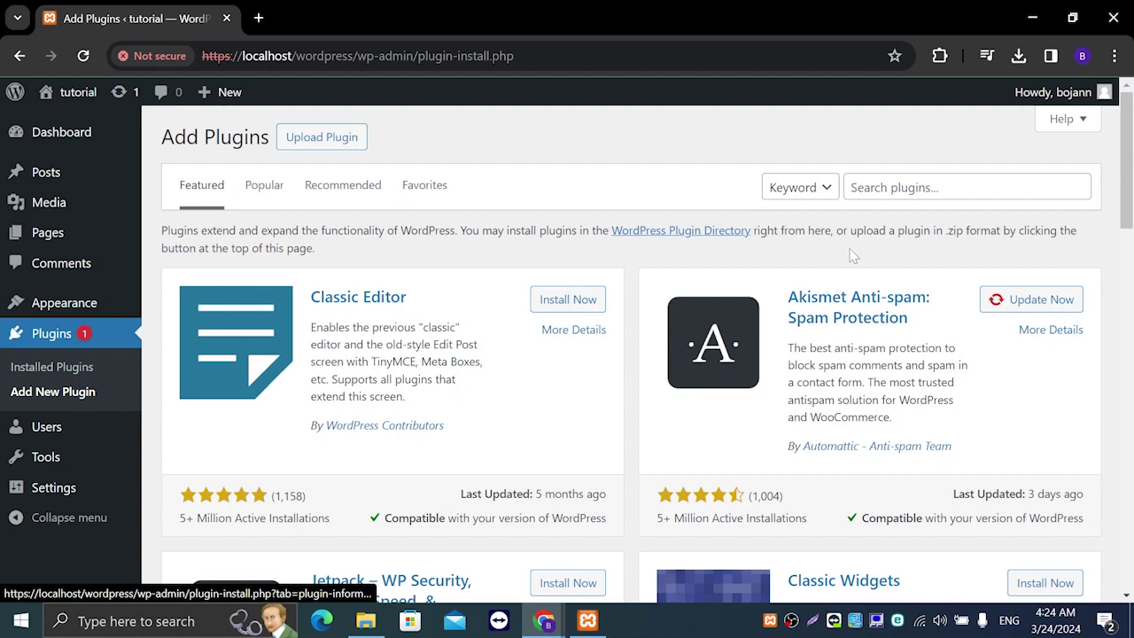
- Search the plugin directory for 'easy google fonts' and install the Easy Google Fonts plugin
left_click(966, 187)
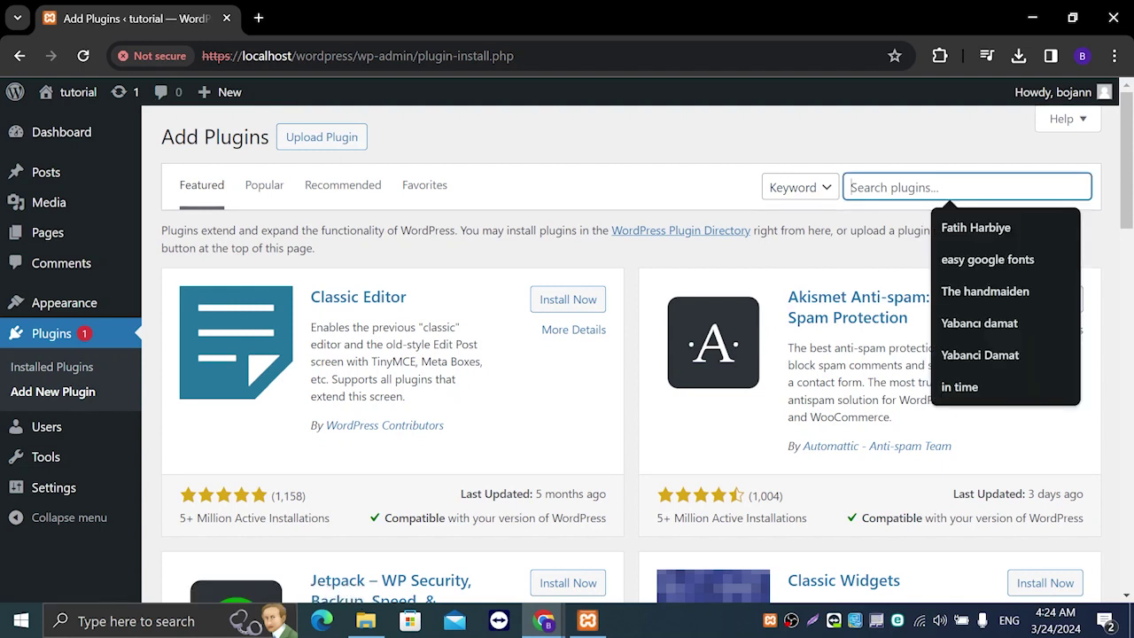
type("easy go")
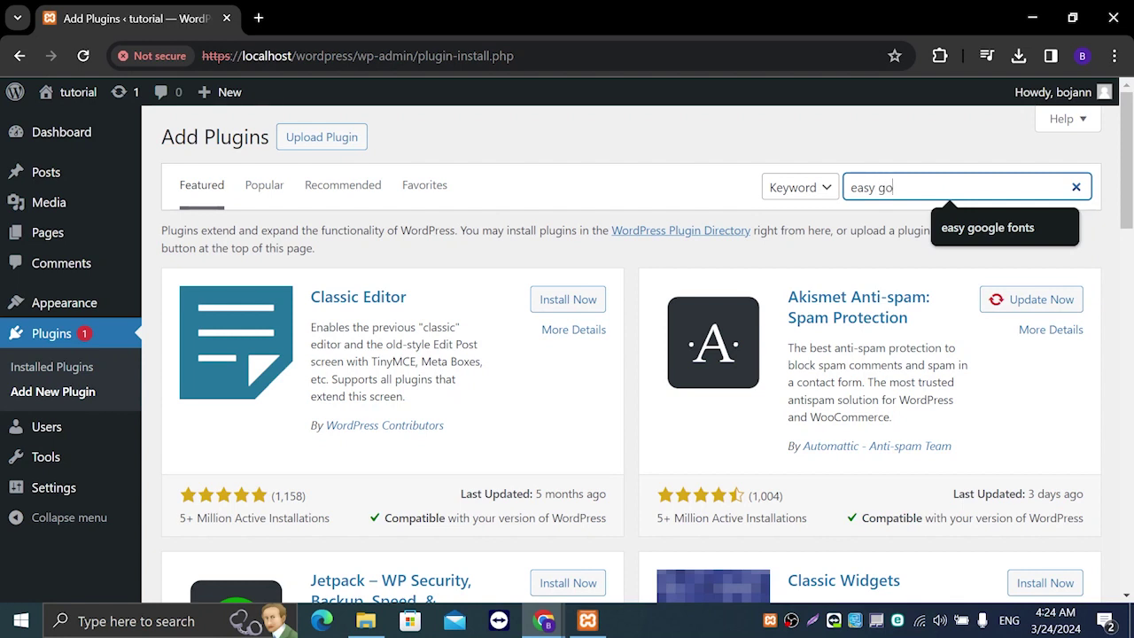
type("ogle fonts")
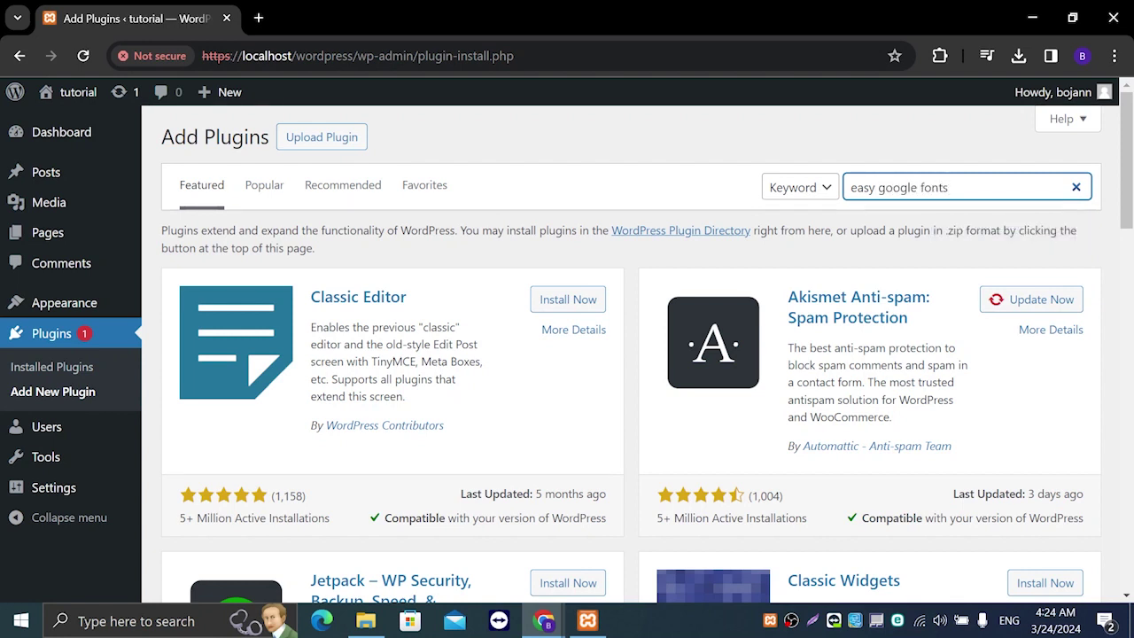
key("Return")
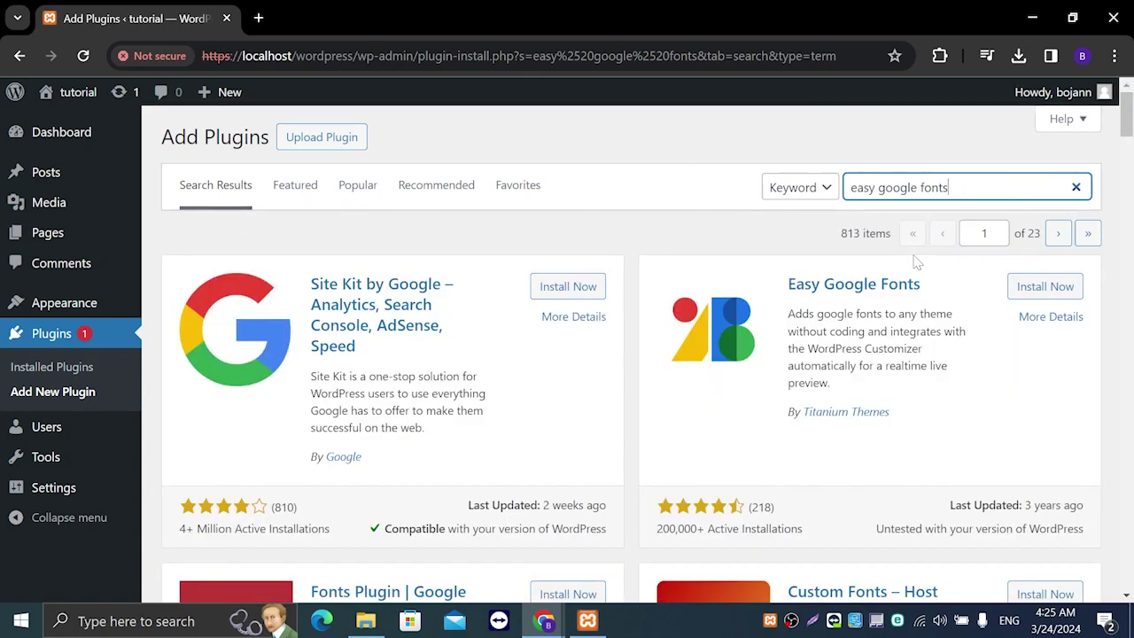
scroll(828, 299, "down", 1)
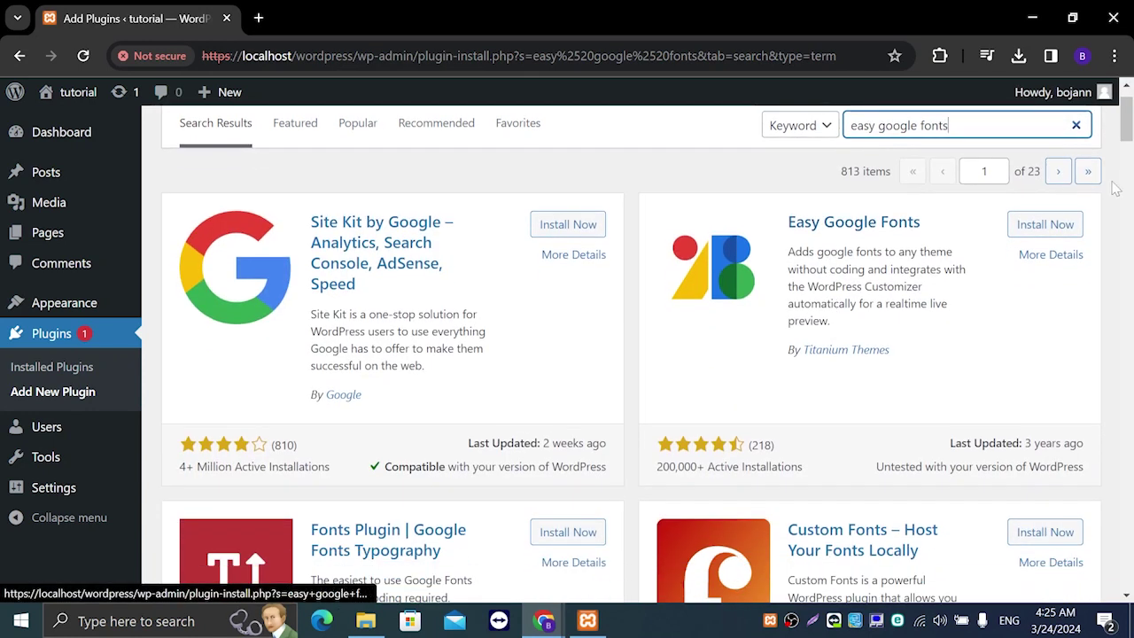
left_click(1050, 233)
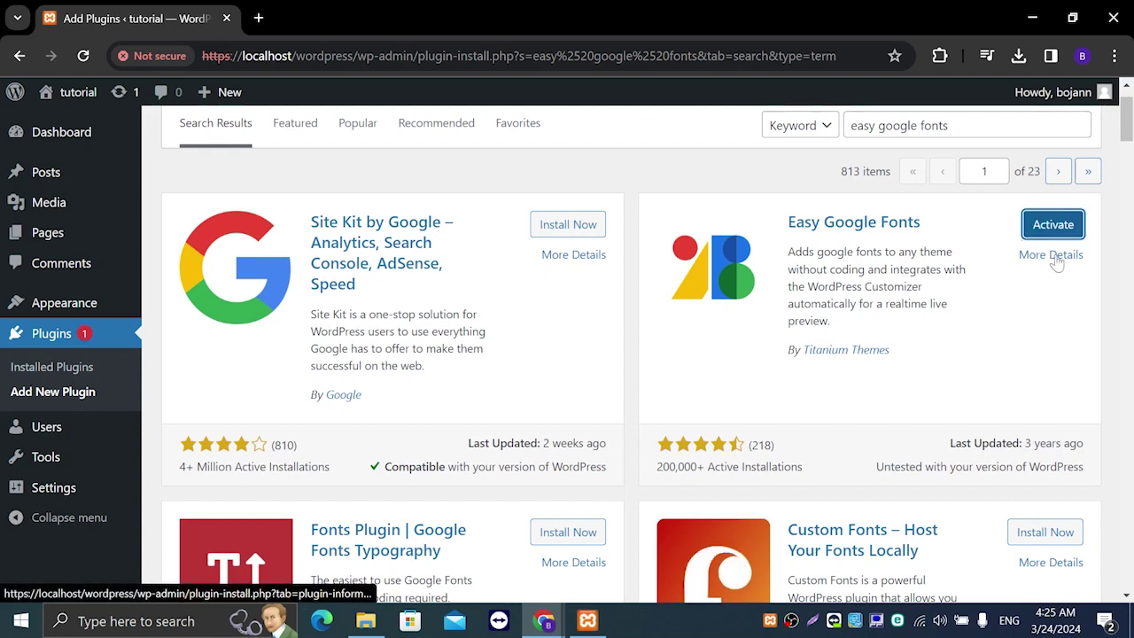
- Activate the Easy Google Fonts plugin and look over its settings page
left_click(1041, 227)
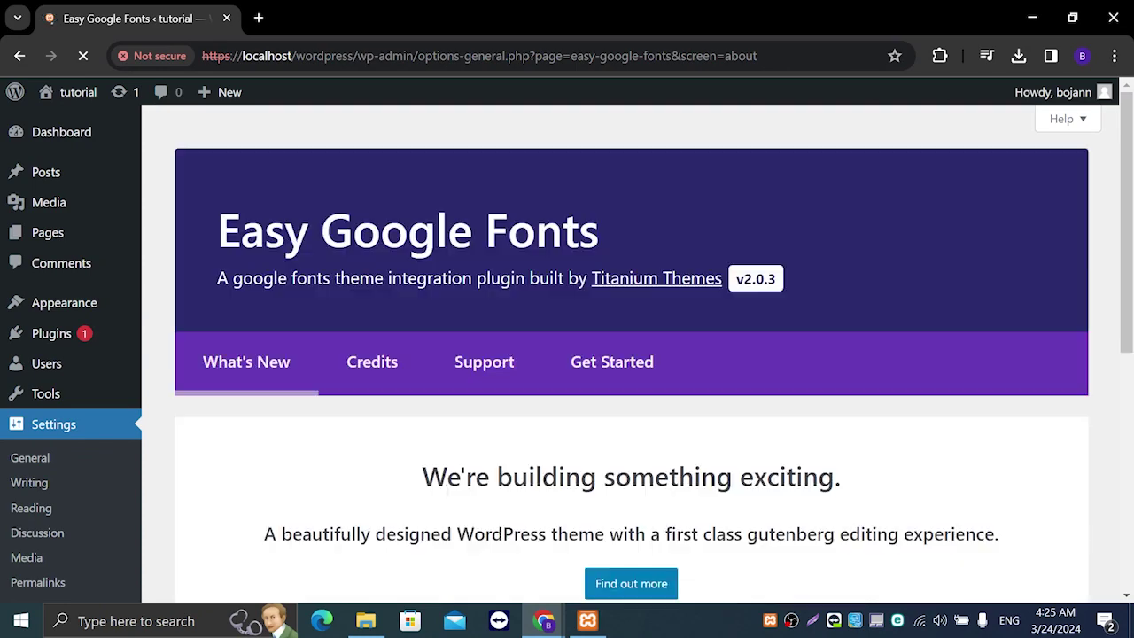
scroll(707, 354, "down", 5)
scroll(707, 355, "up", 3)
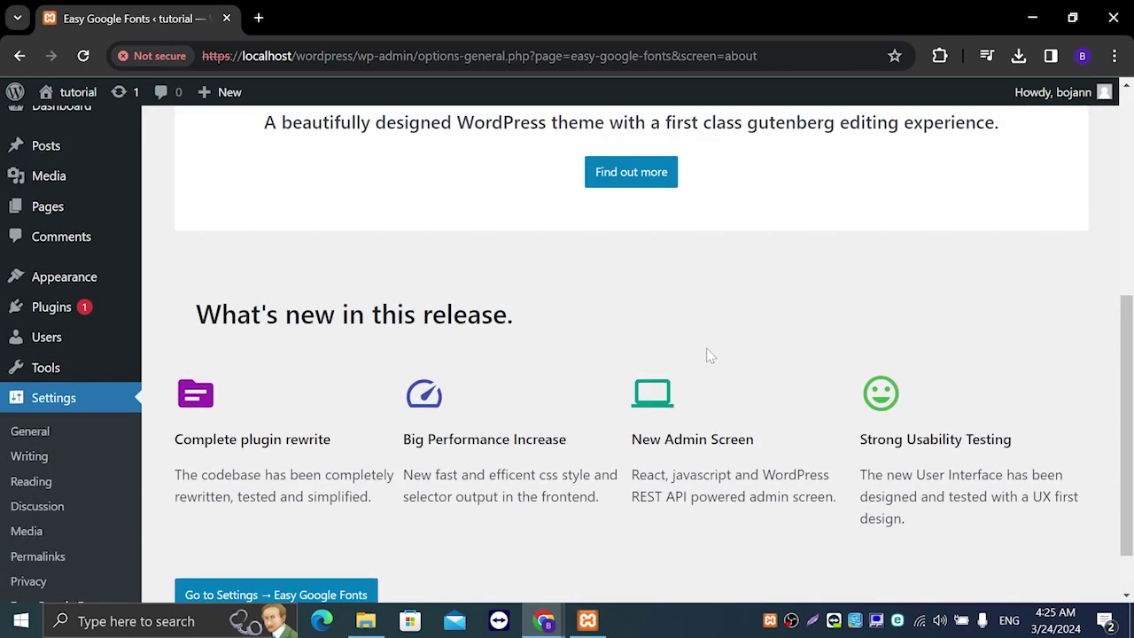
scroll(706, 354, "down", 3)
scroll(707, 355, "up", 5)
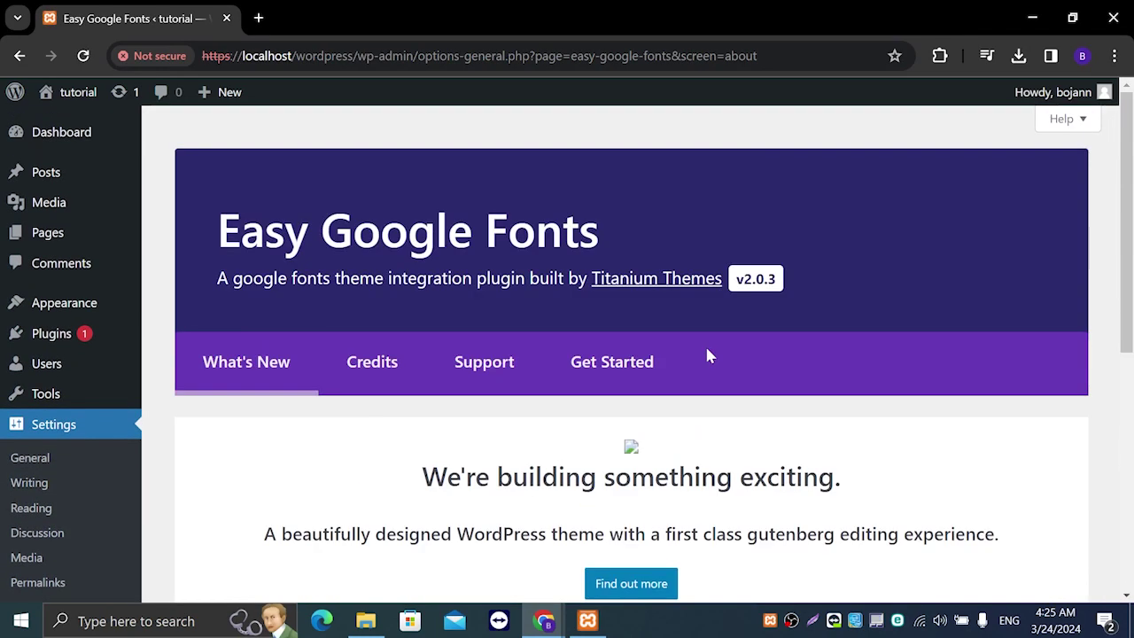
- Open the plugin's font controls in the live-preview Customizer, leaving the page without saving
left_click(656, 369)
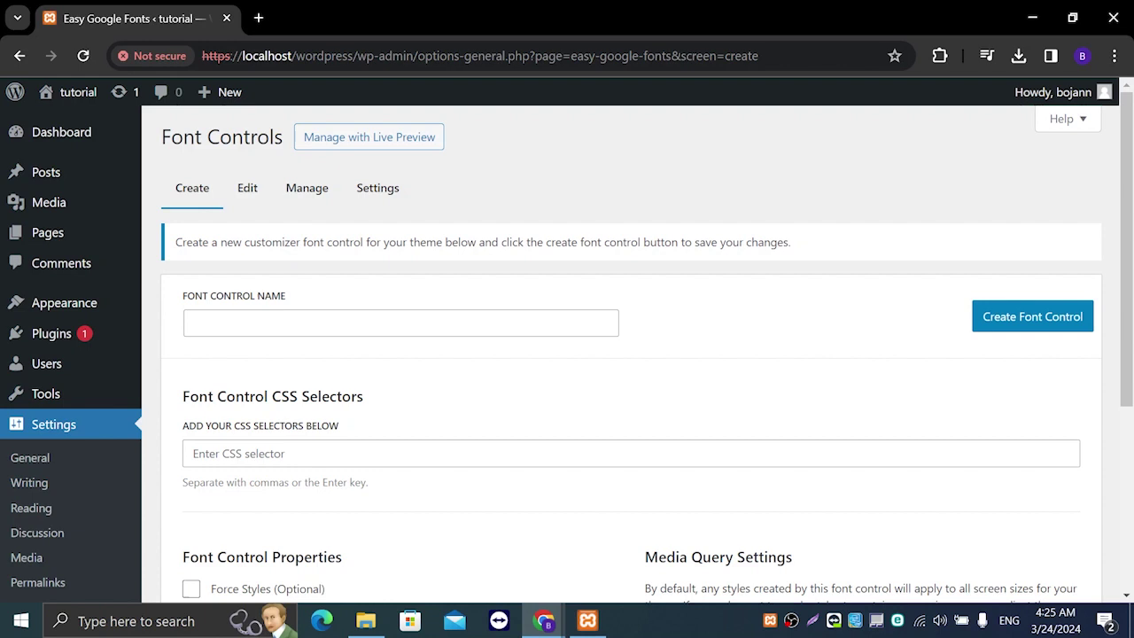
left_click(373, 147)
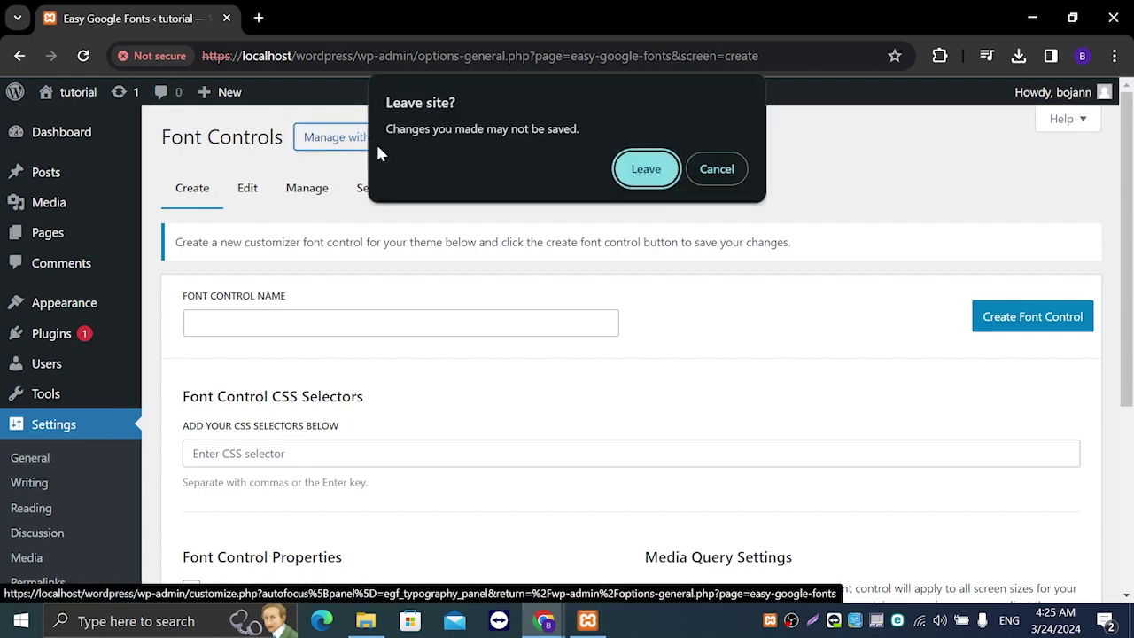
left_click(650, 165)
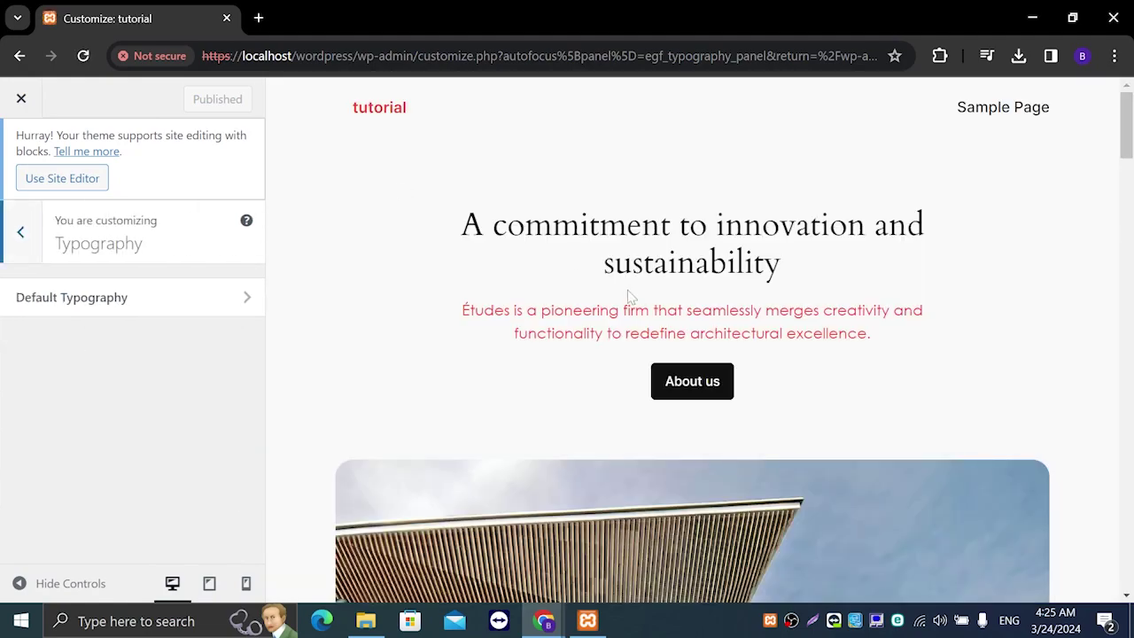
- Return to the main Customizer menu and reopen the Easy Google Fonts Typography panel
scroll(628, 295, "down", 15)
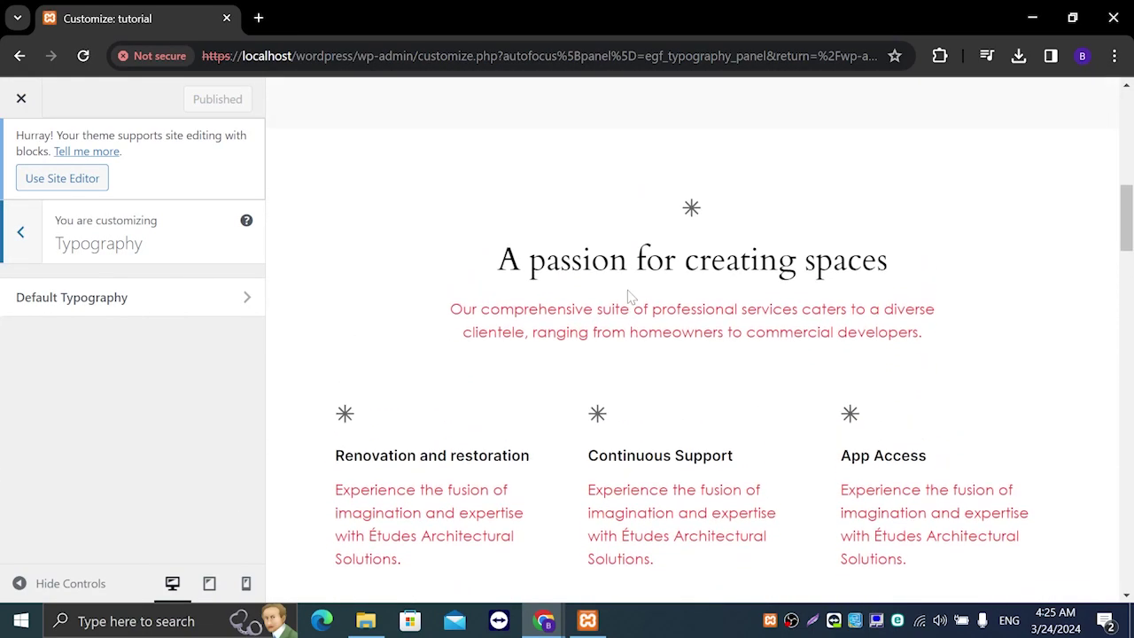
scroll(629, 296, "down", 20)
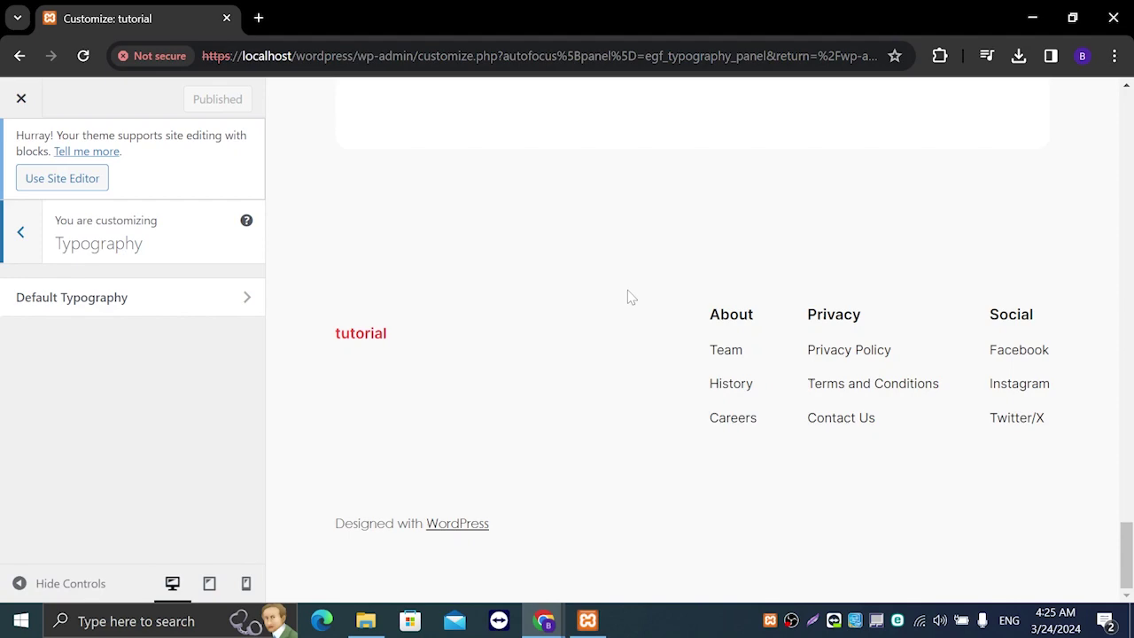
scroll(627, 289, "up", 20)
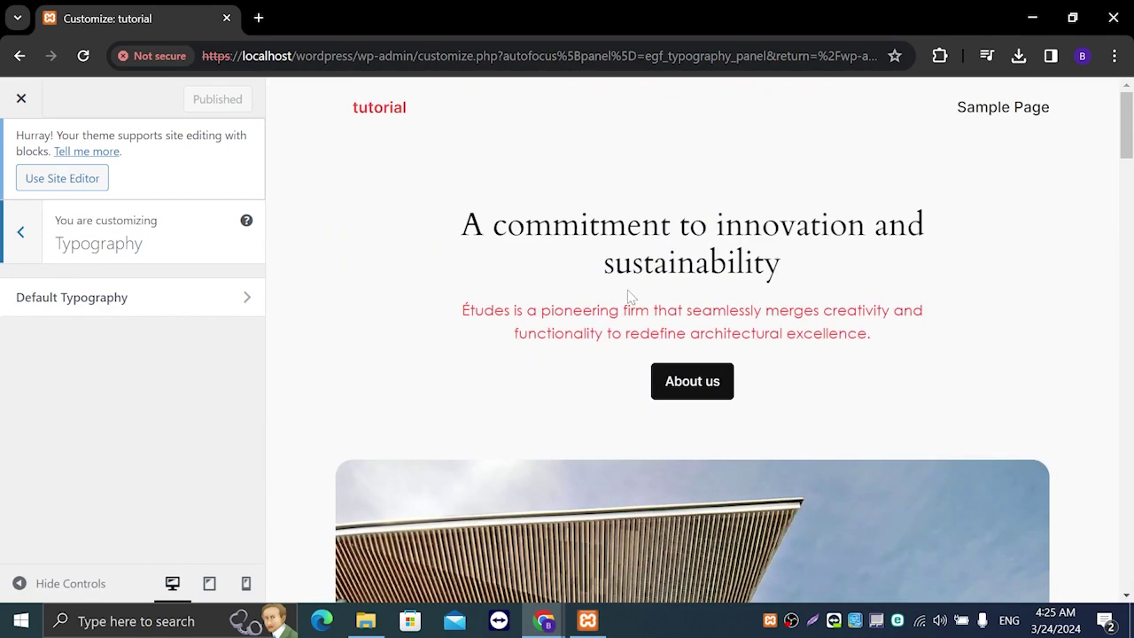
left_click(21, 234)
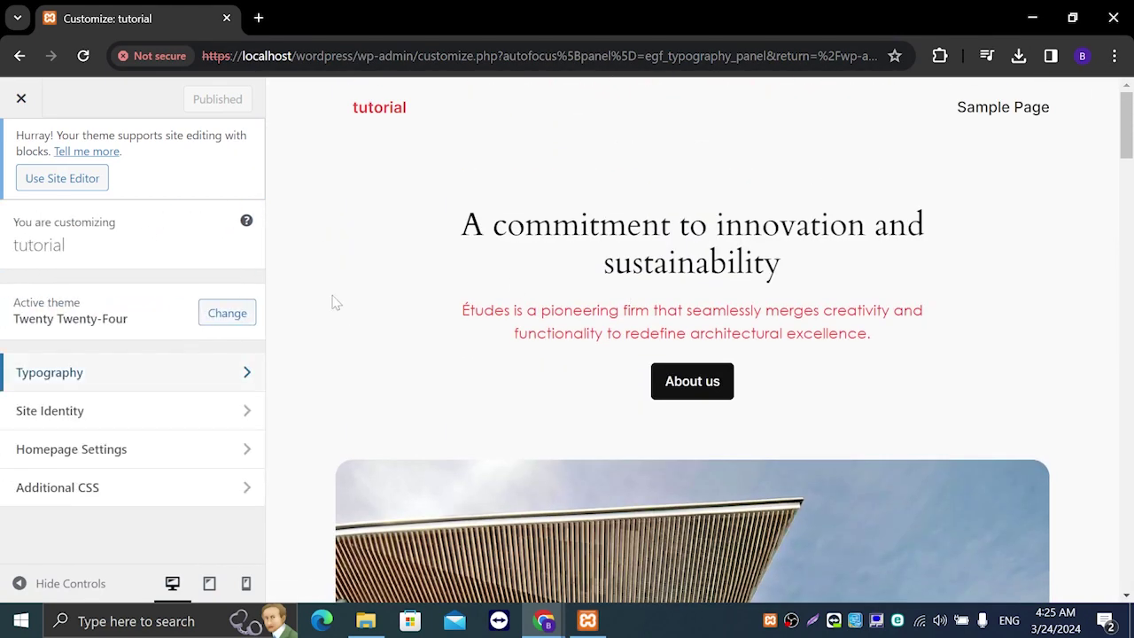
left_click(122, 381)
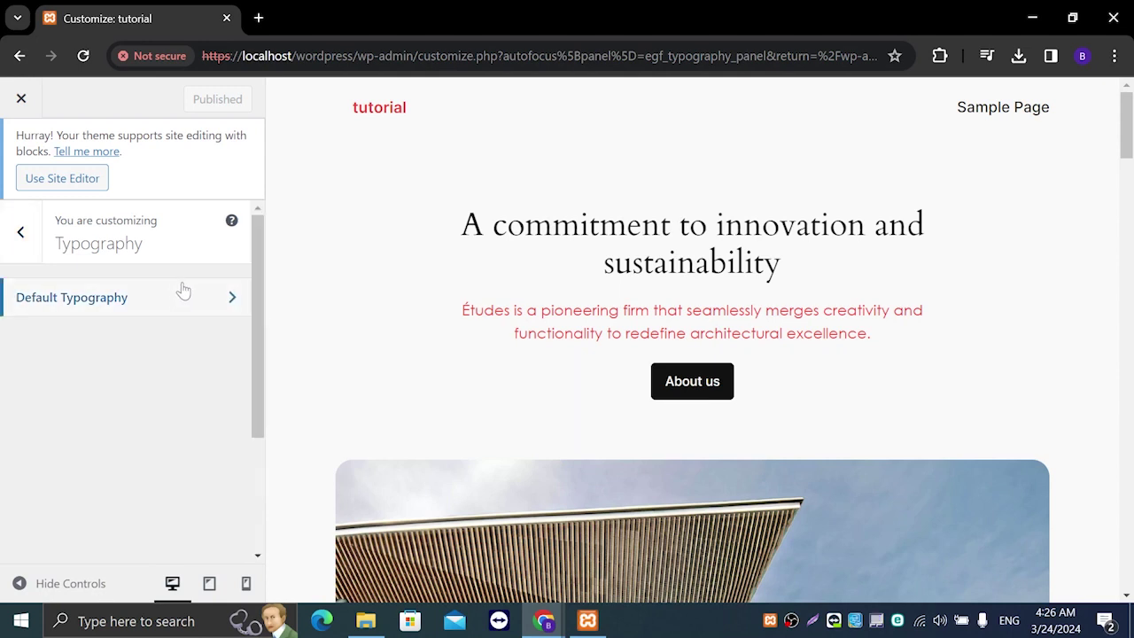
left_click(13, 252)
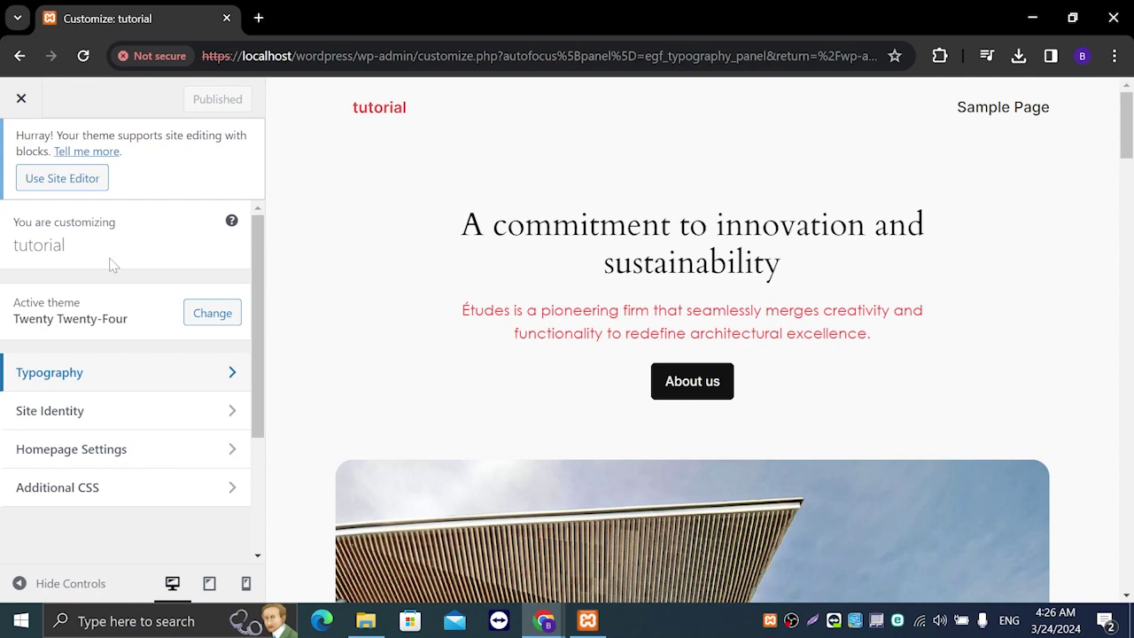
left_click(194, 369)
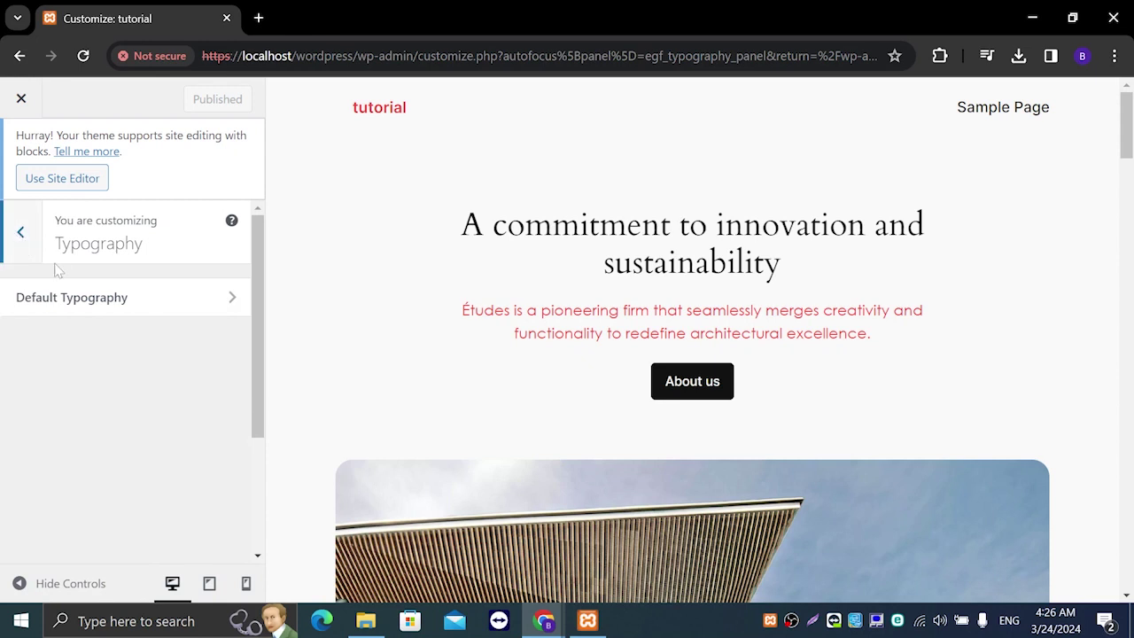
- In Default Typography > Paragraphs, set Text Decoration to Underline and Text Transform to Uppercase
left_click(94, 297)
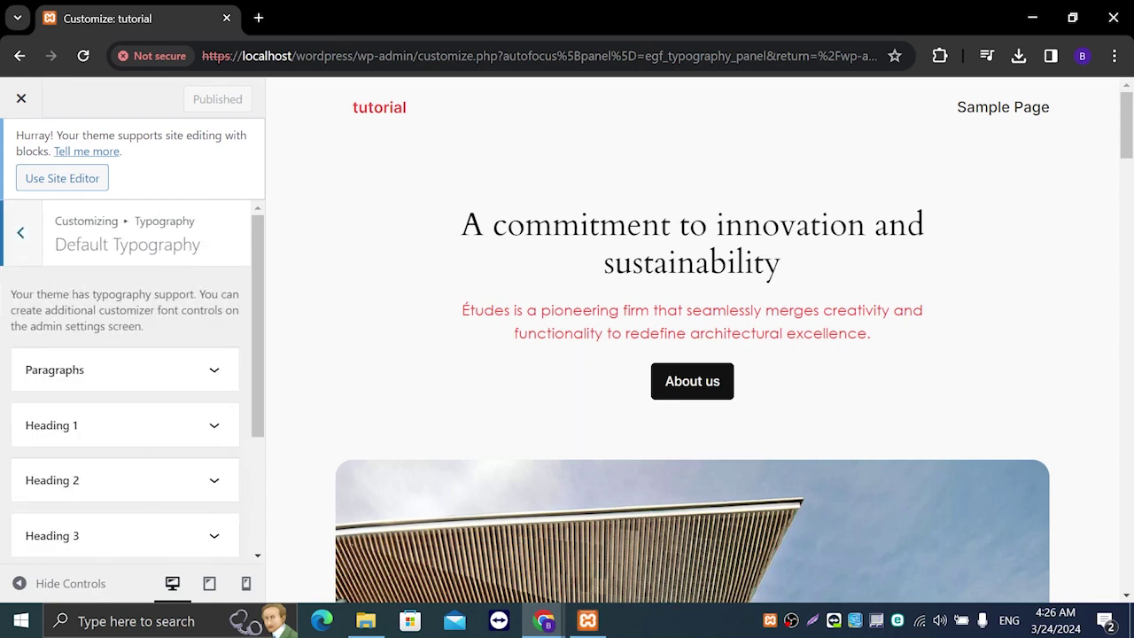
left_click(145, 372)
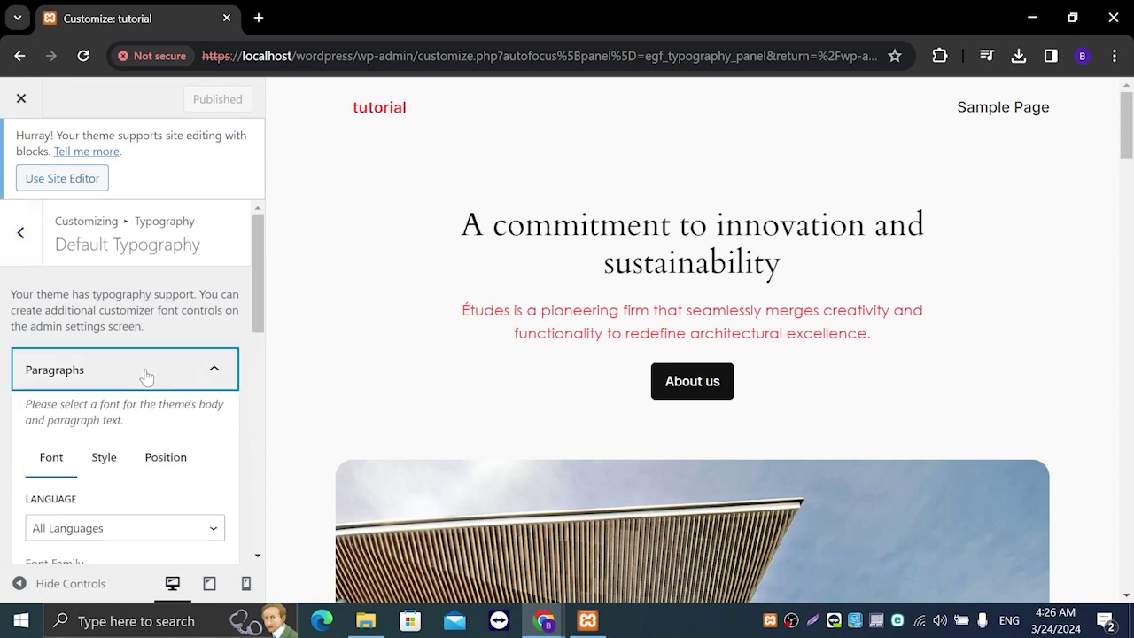
scroll(147, 401, "down", 5)
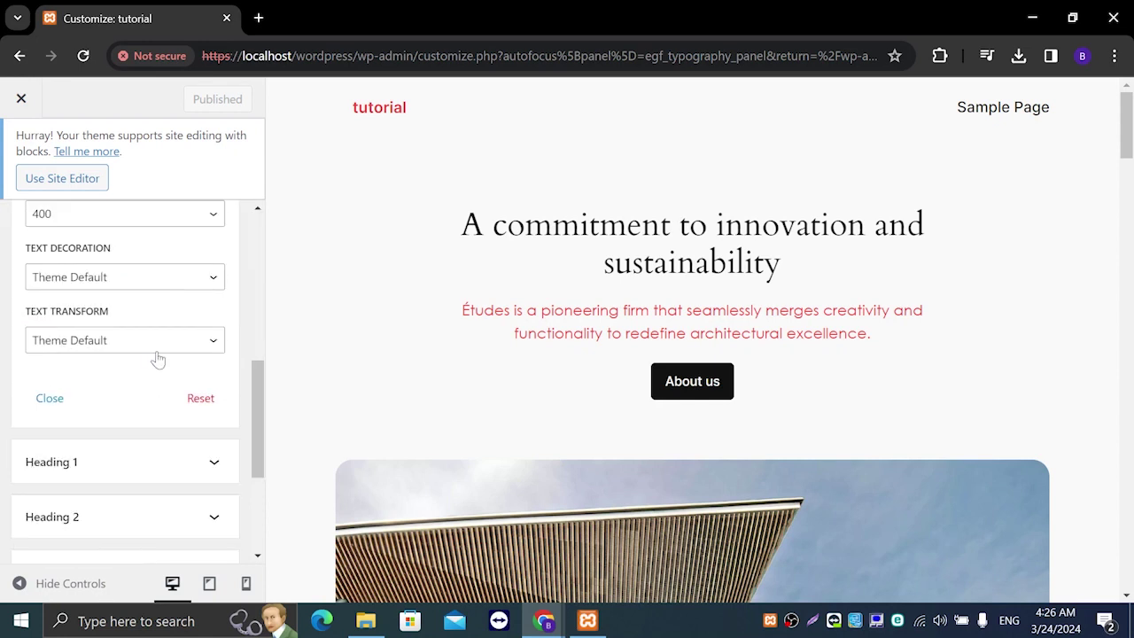
scroll(157, 357, "up", 2)
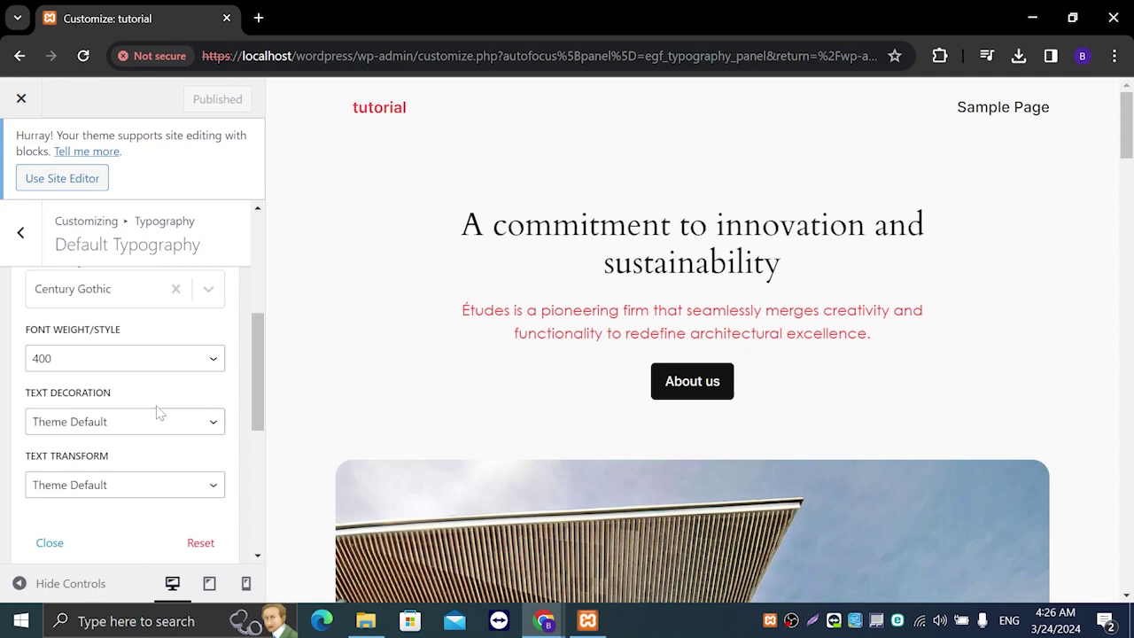
left_click(158, 413)
key("Escape")
key("Down")
key("Down")
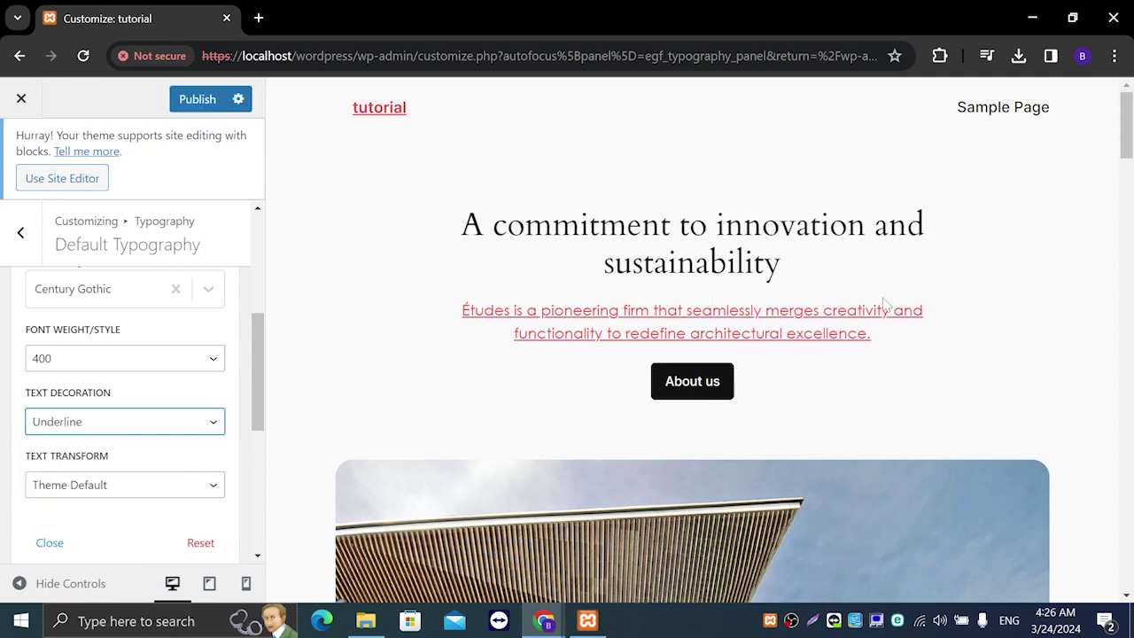
left_click(132, 492)
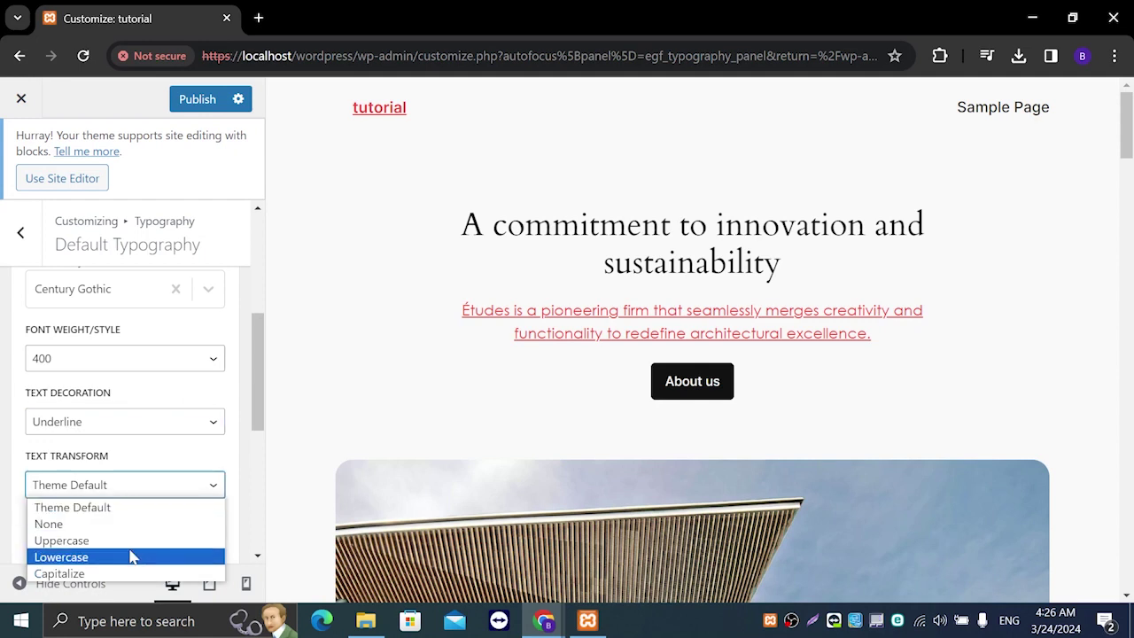
left_click(129, 541)
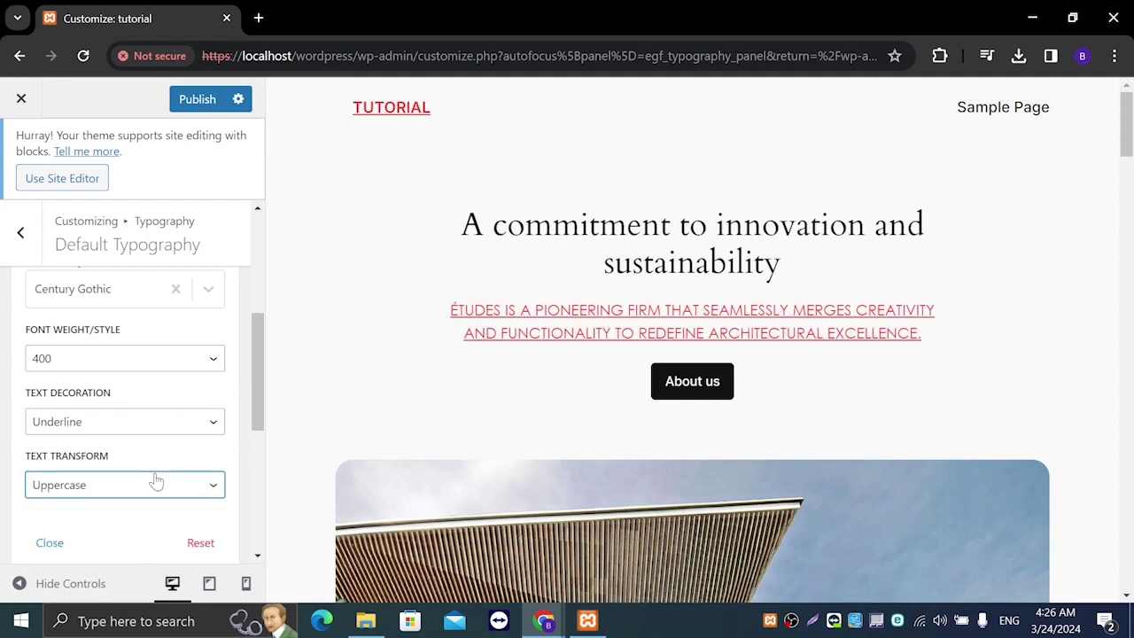
- Filter paragraph fonts to the japanese language and set the Font Family to Abel
scroll(154, 478, "up", 3)
scroll(156, 479, "up", 2)
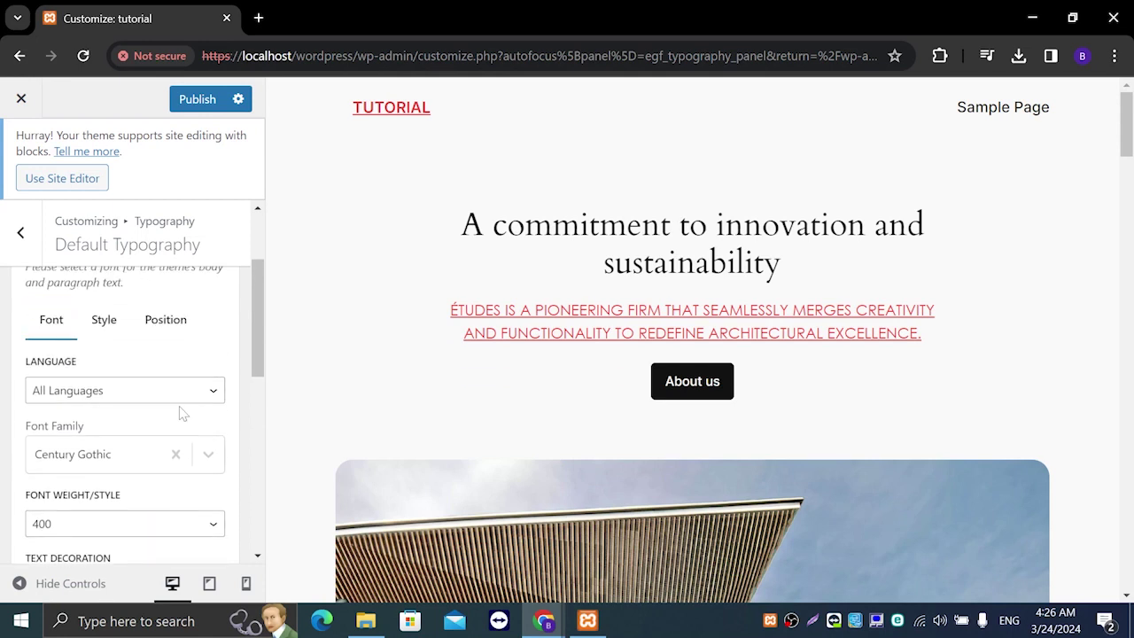
left_click(177, 396)
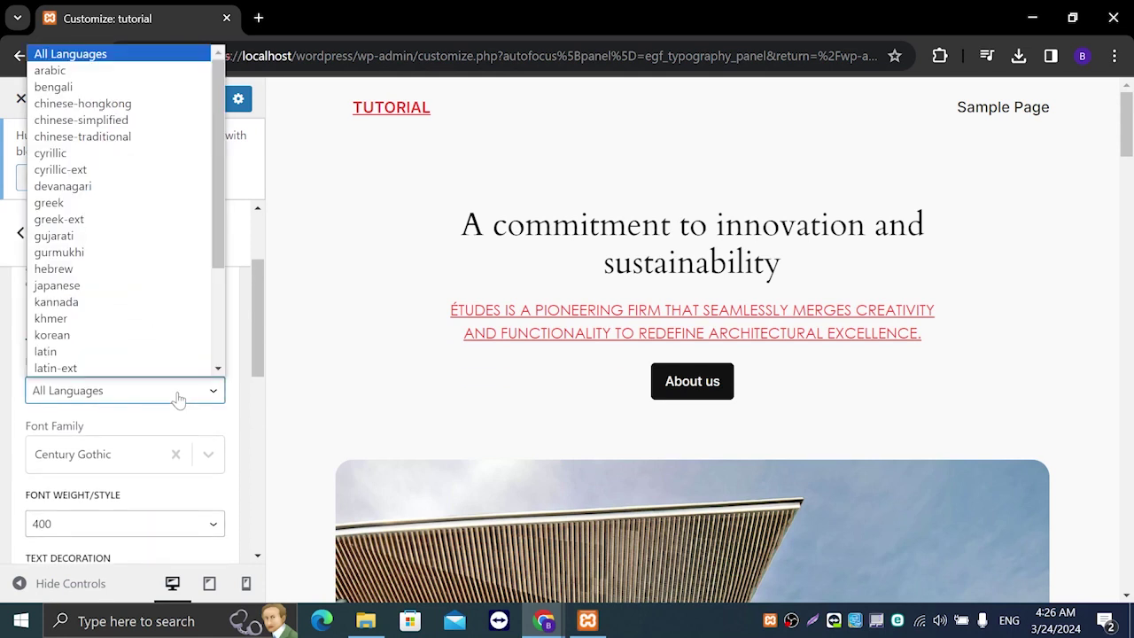
left_click(175, 285)
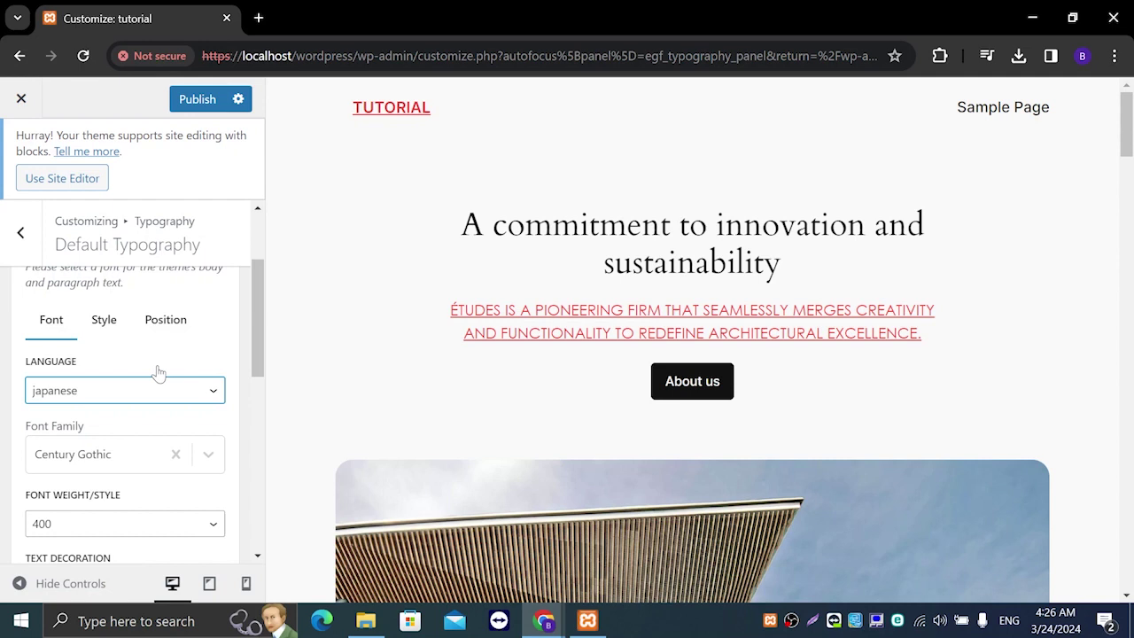
scroll(147, 430, "down", 3)
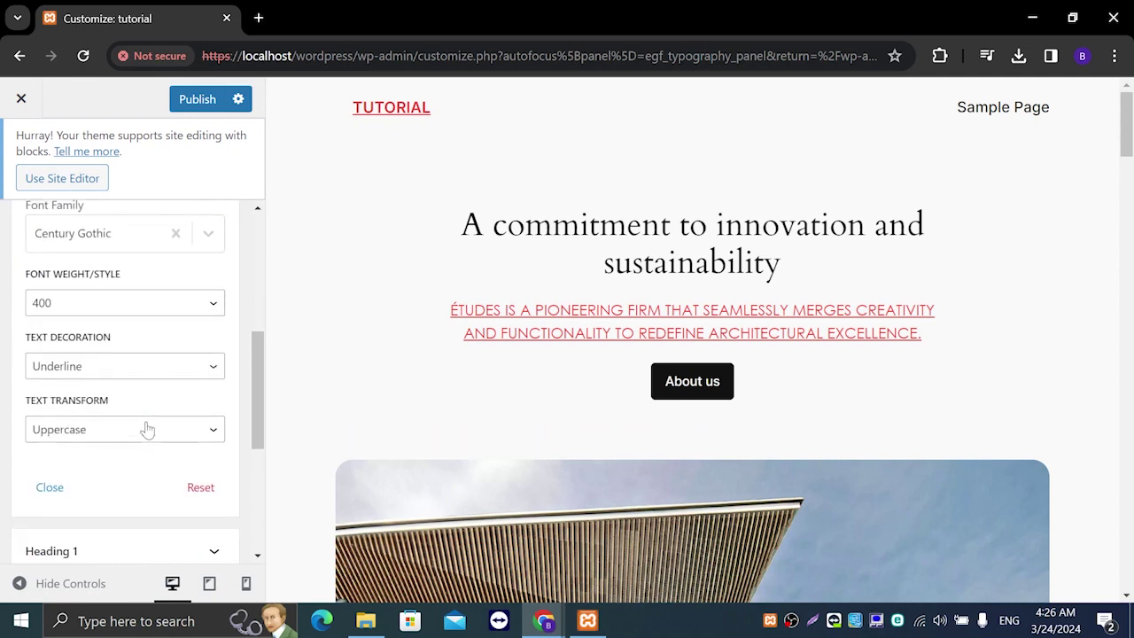
scroll(147, 429, "up", 2)
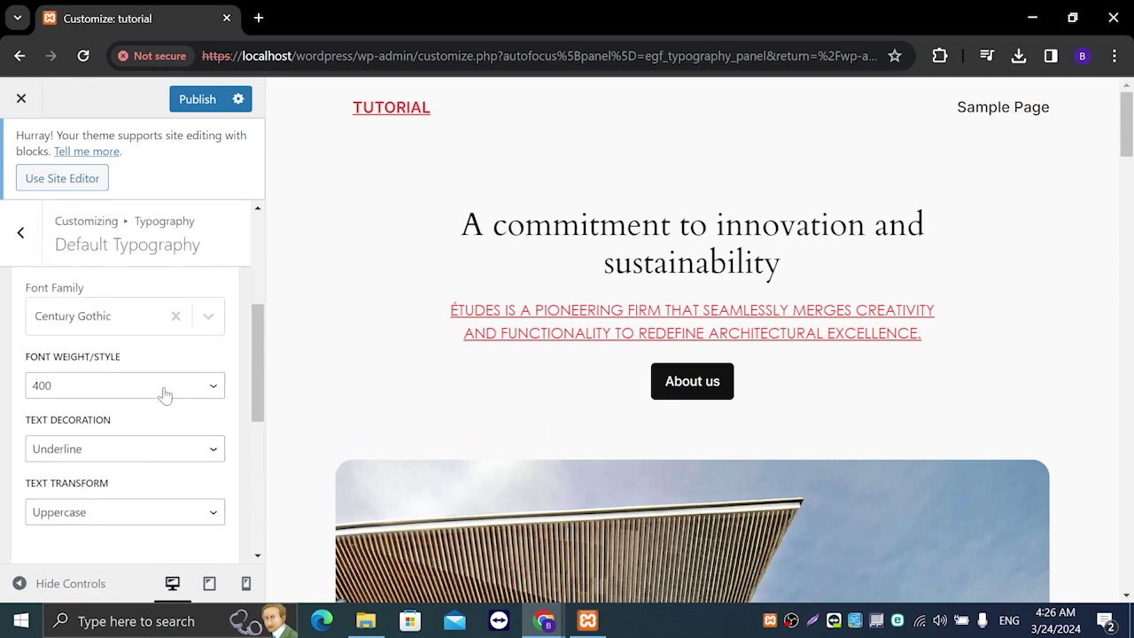
left_click(142, 328)
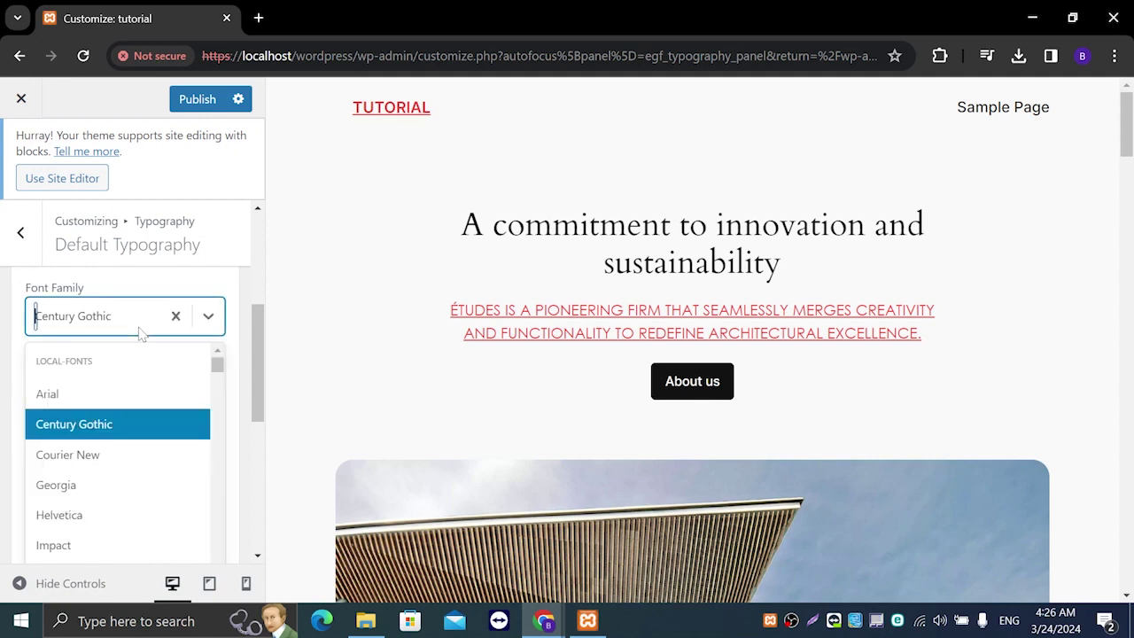
scroll(147, 421, "down", 5)
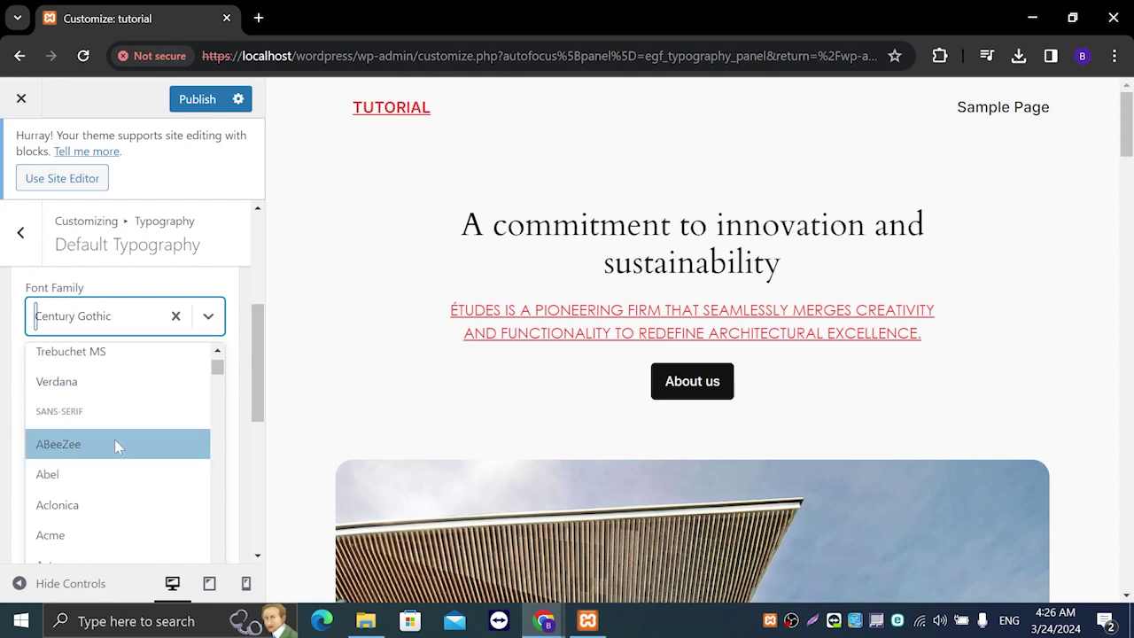
left_click(115, 443)
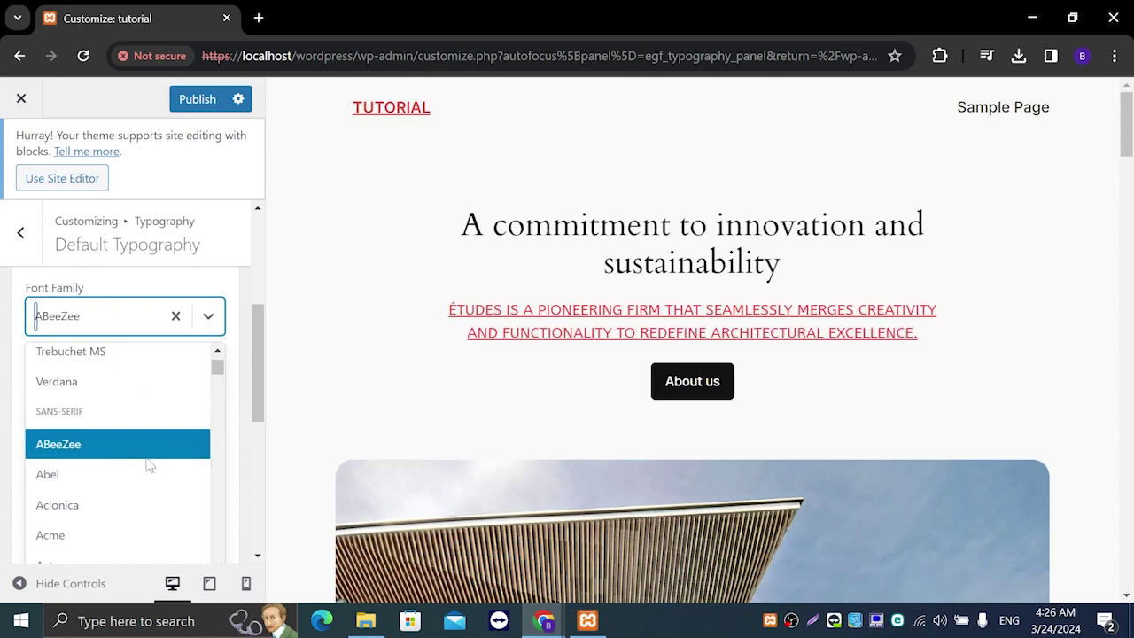
left_click(114, 479)
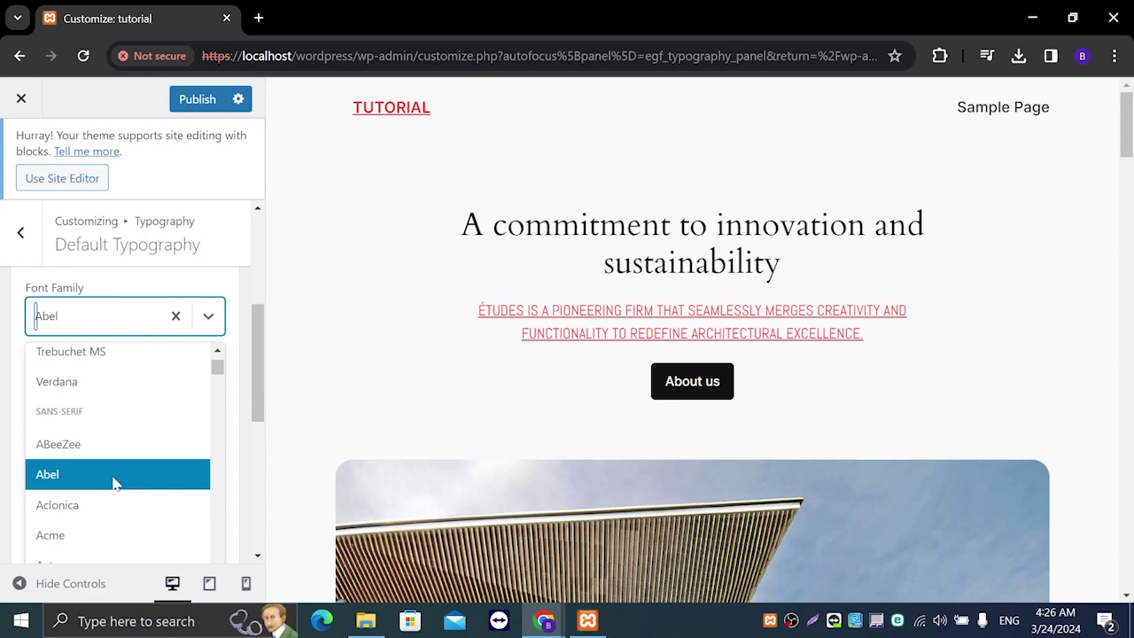
left_click(210, 316)
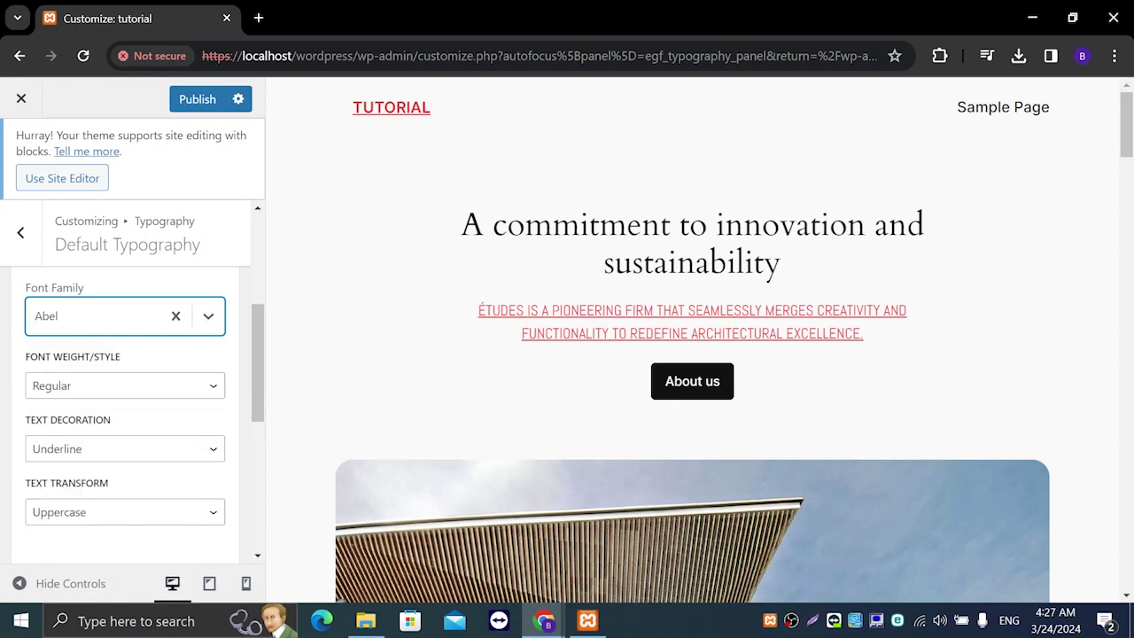
- Collapse the paragraph options and expand Heading 1's Style settings in Default Typography
left_click(32, 256)
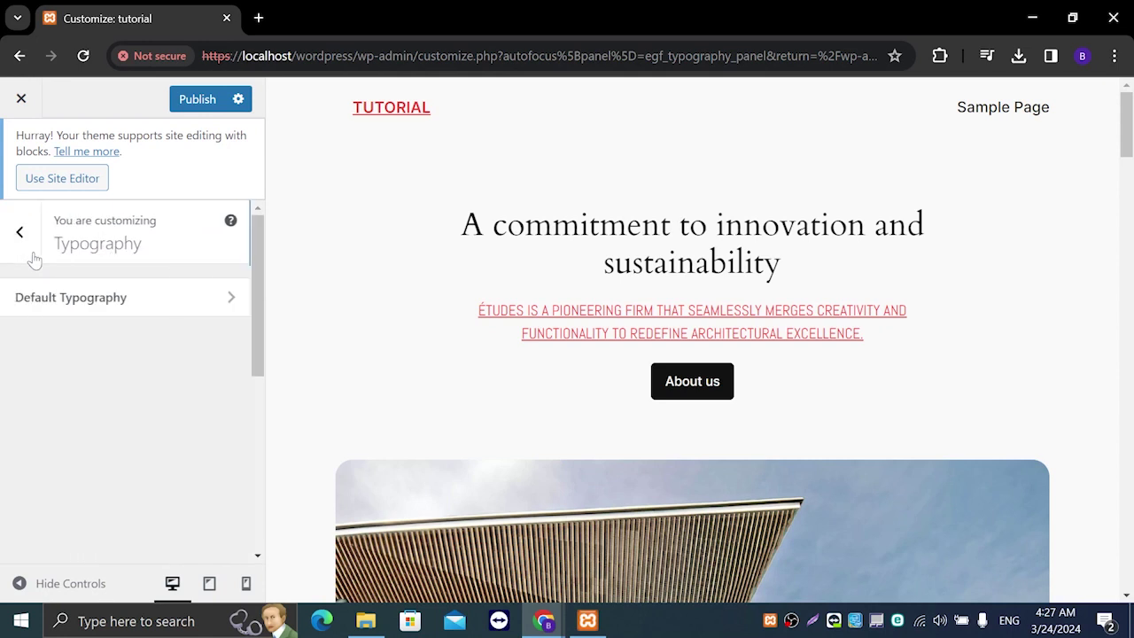
left_click(106, 299)
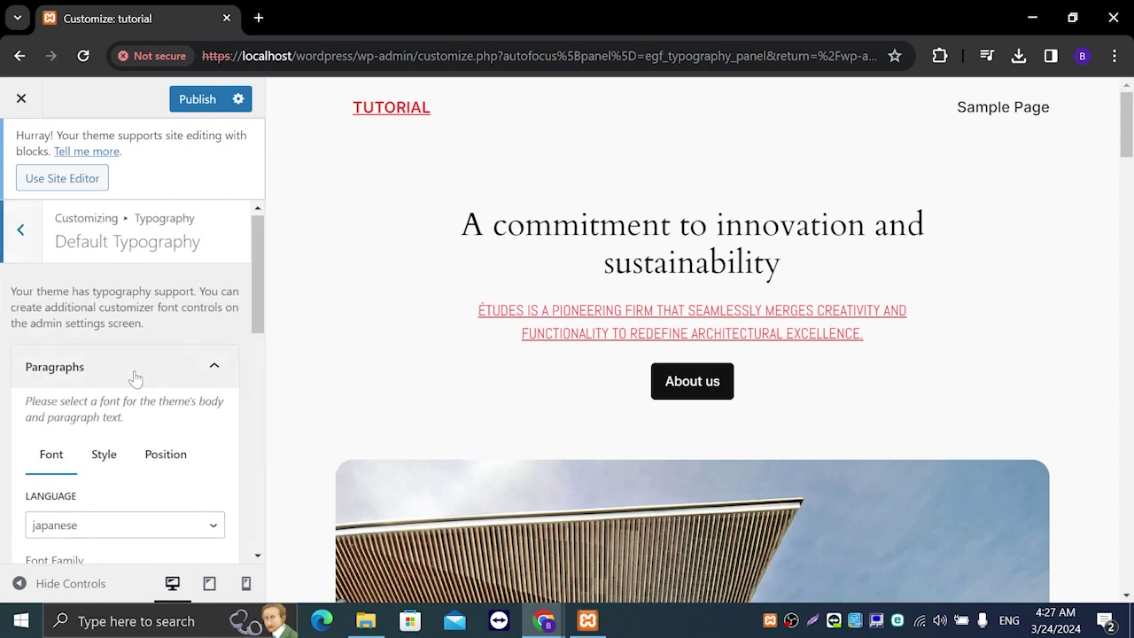
scroll(134, 379, "down", 3)
scroll(135, 378, "up", 5)
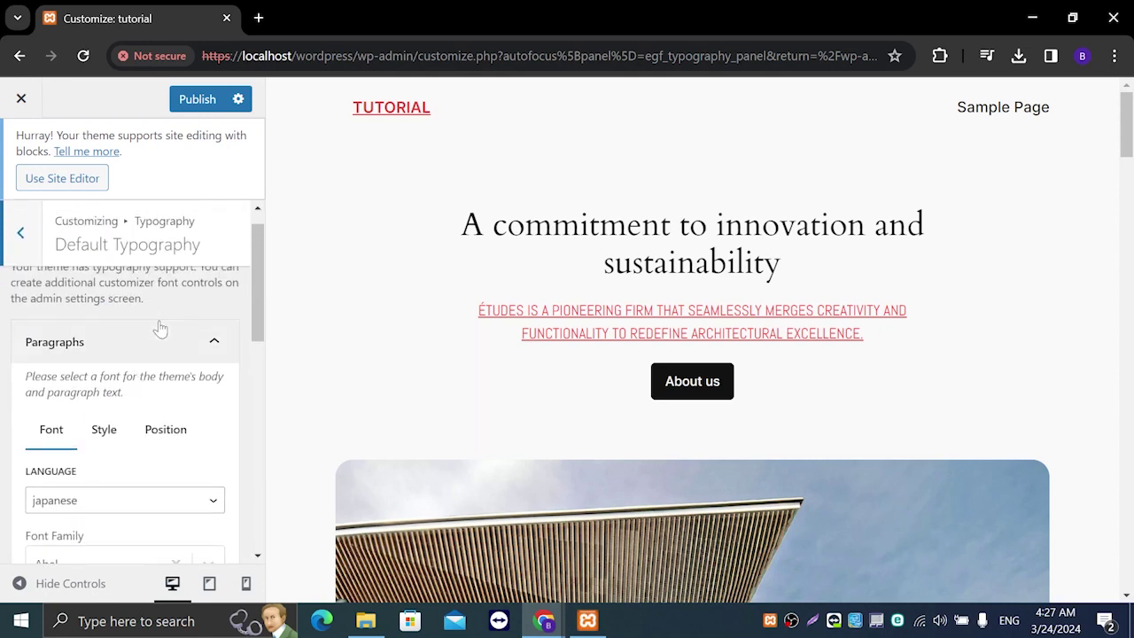
left_click(160, 330)
scroll(154, 372, "down", 3)
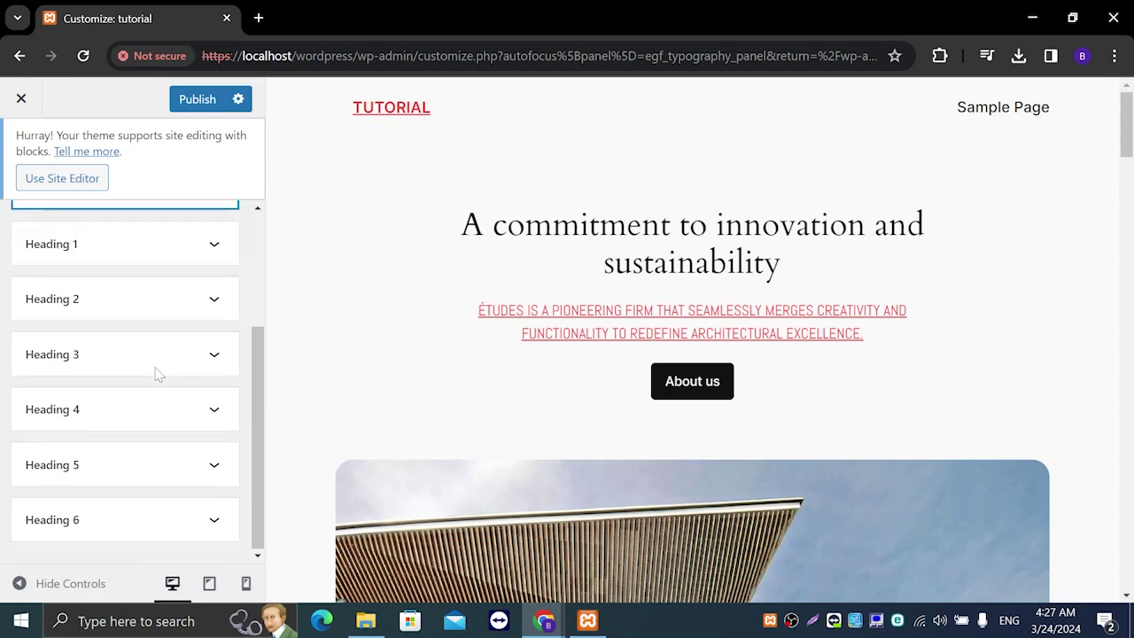
left_click(156, 361)
scroll(152, 380, "down", 2)
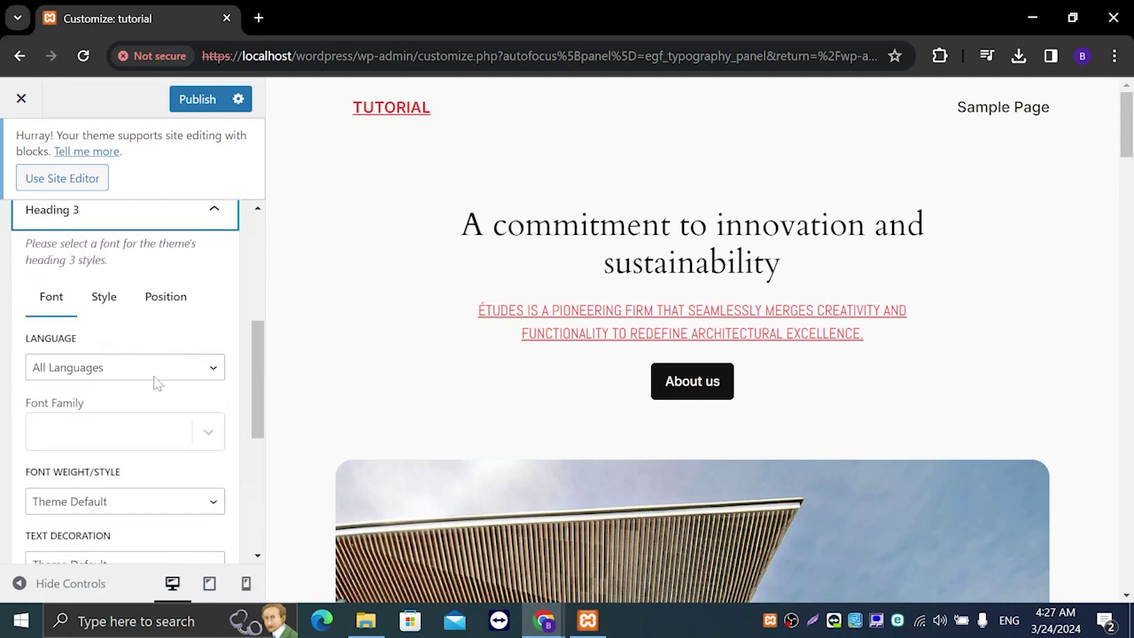
scroll(154, 383, "up", 5)
left_click(144, 422)
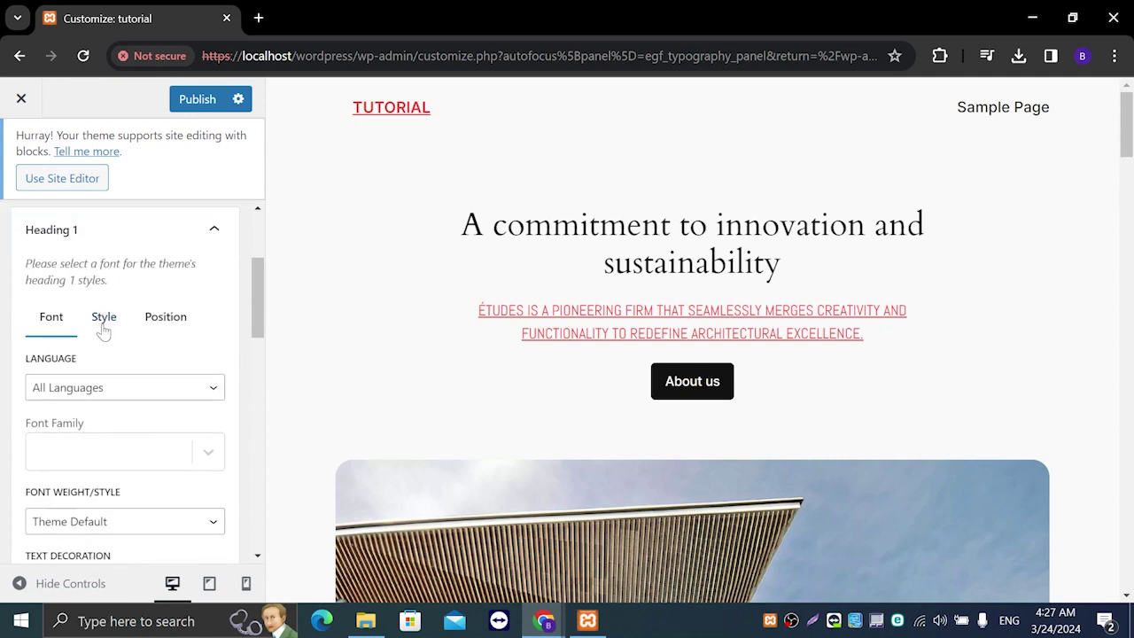
left_click(102, 321)
scroll(107, 425, "down", 2)
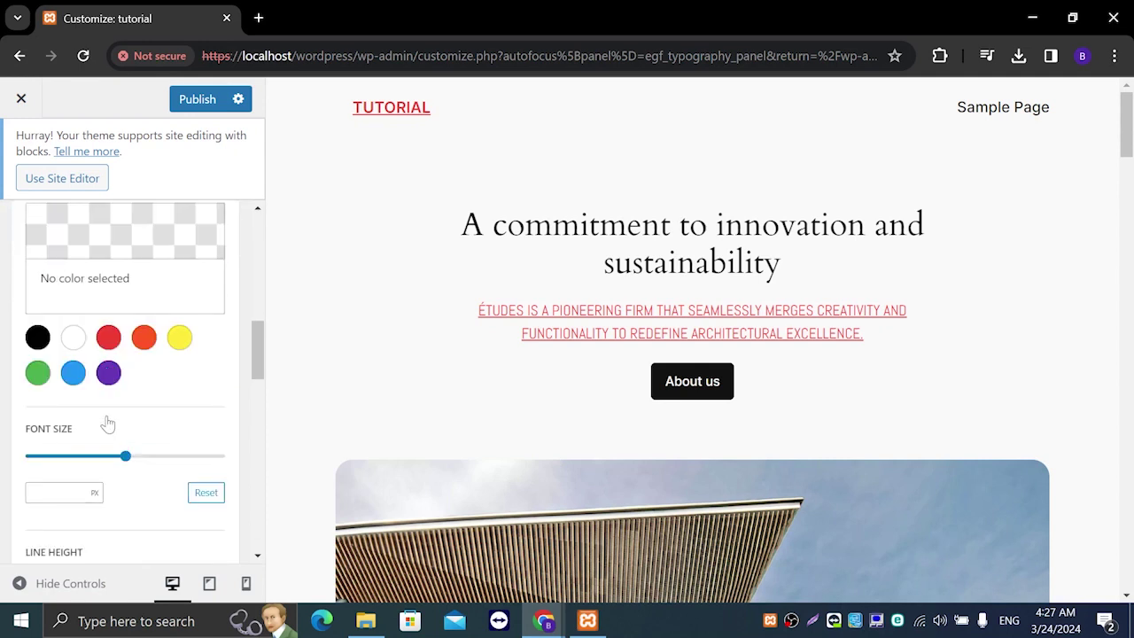
- Give Heading 1 a blue background and a 34px font size
left_click(72, 413)
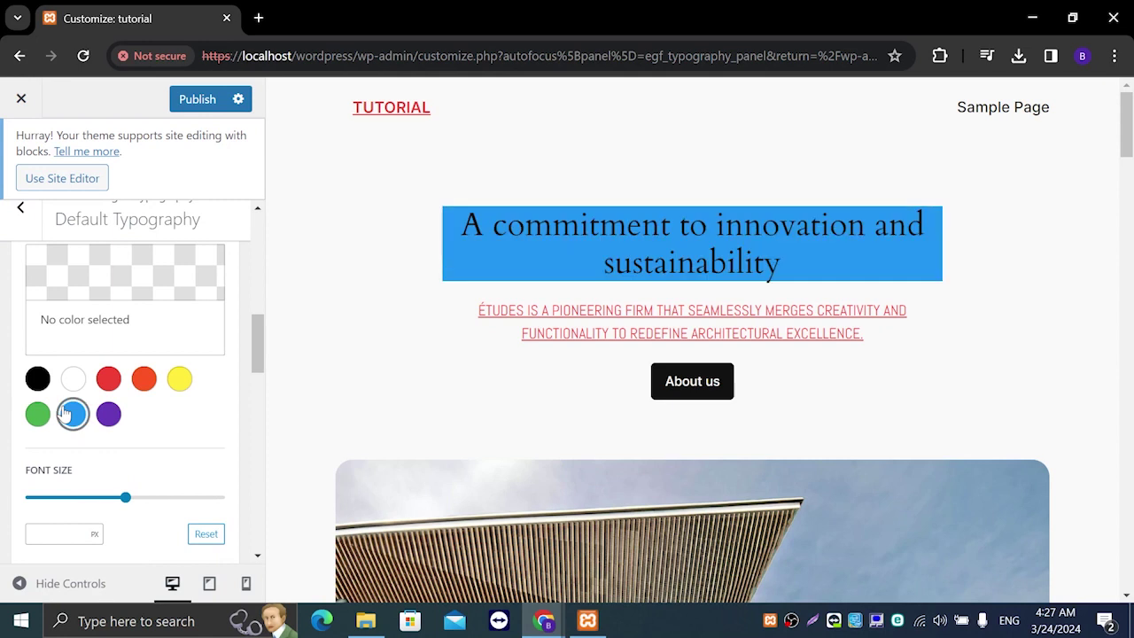
scroll(93, 448, "down", 1)
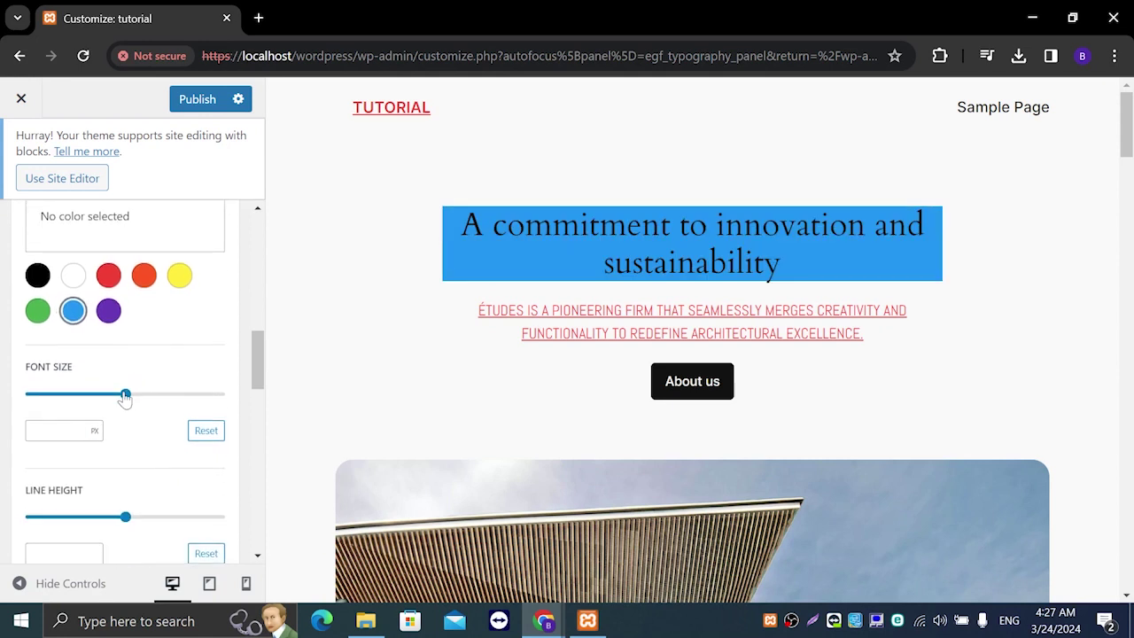
left_click_drag(125, 395, 79, 395)
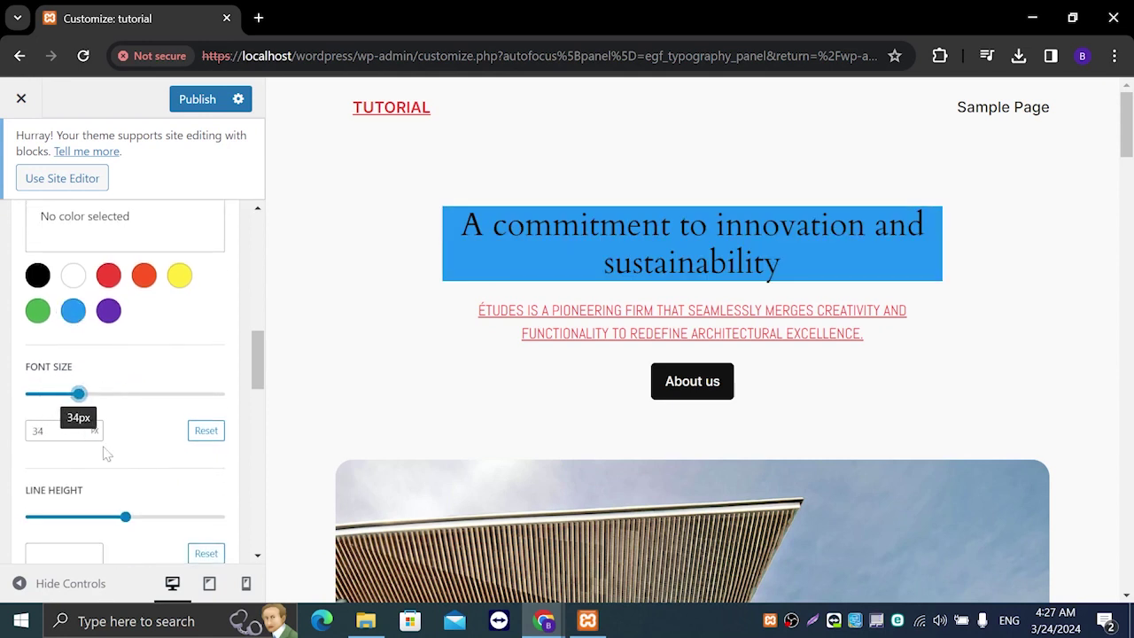
scroll(106, 453, "down", 5)
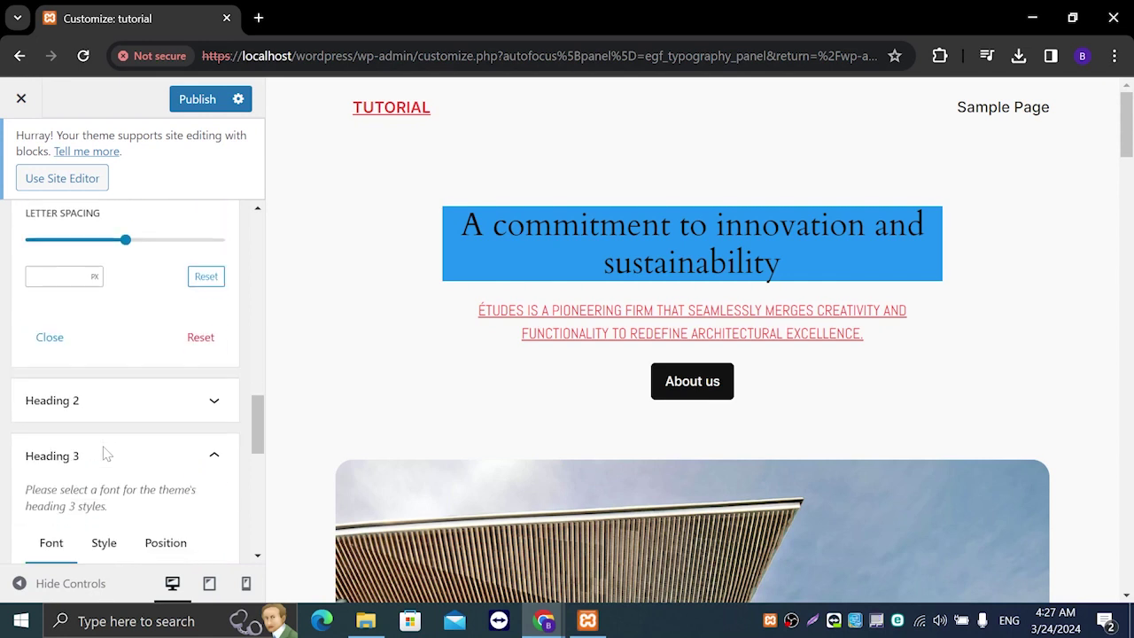
left_click(126, 403)
scroll(126, 403, "up", 10)
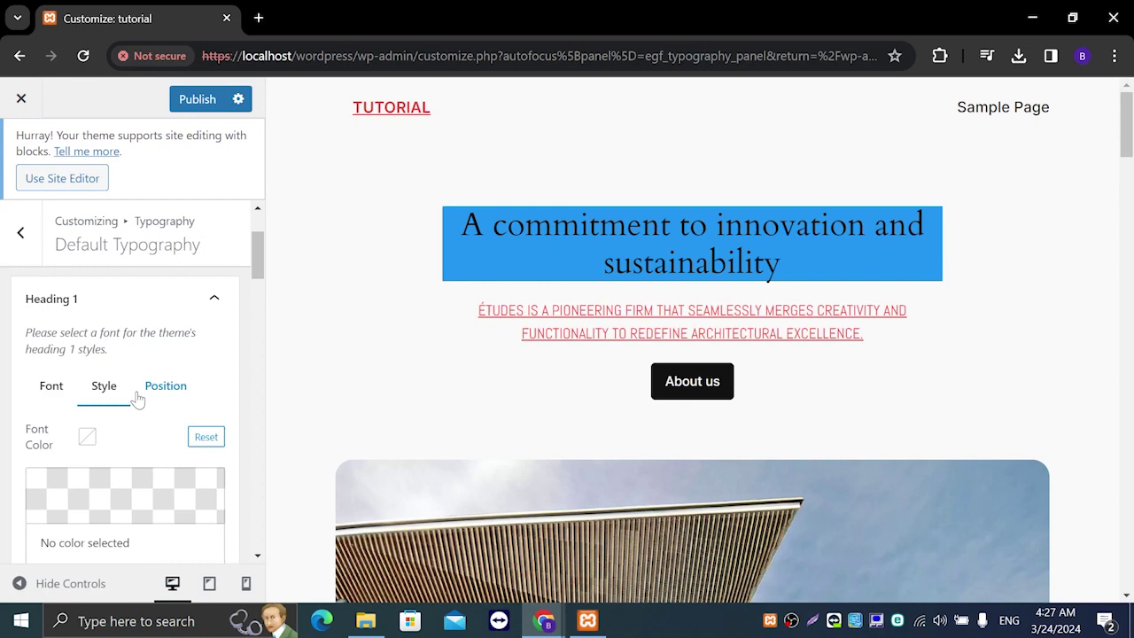
- Set Heading 1's top-left border radius to 100px
left_click(148, 396)
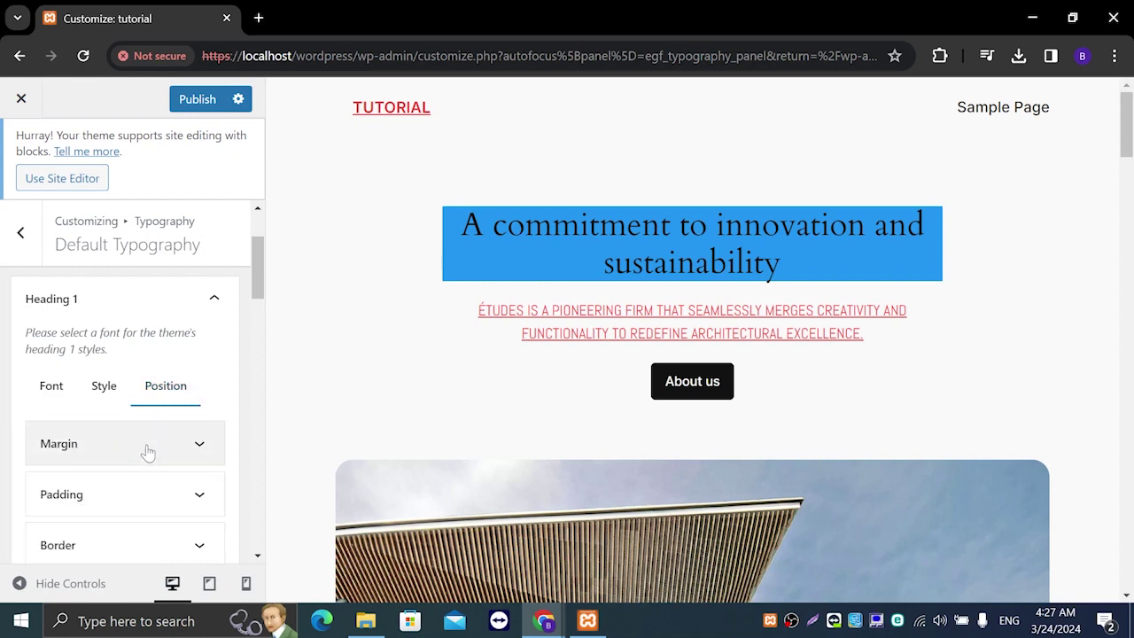
scroll(148, 452, "down", 3)
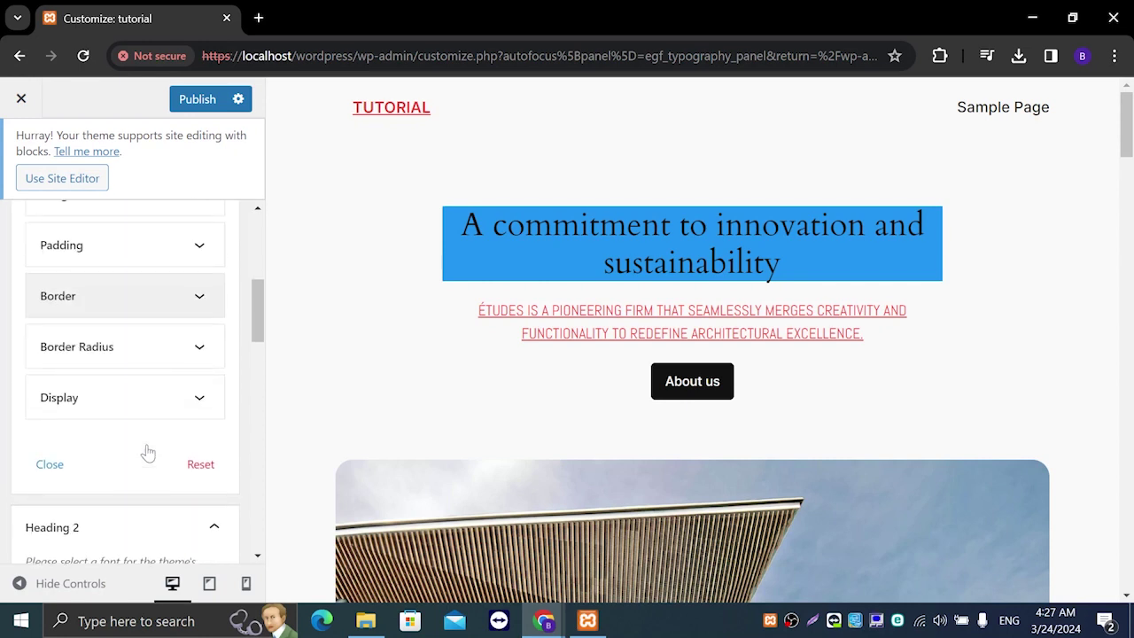
left_click(147, 348)
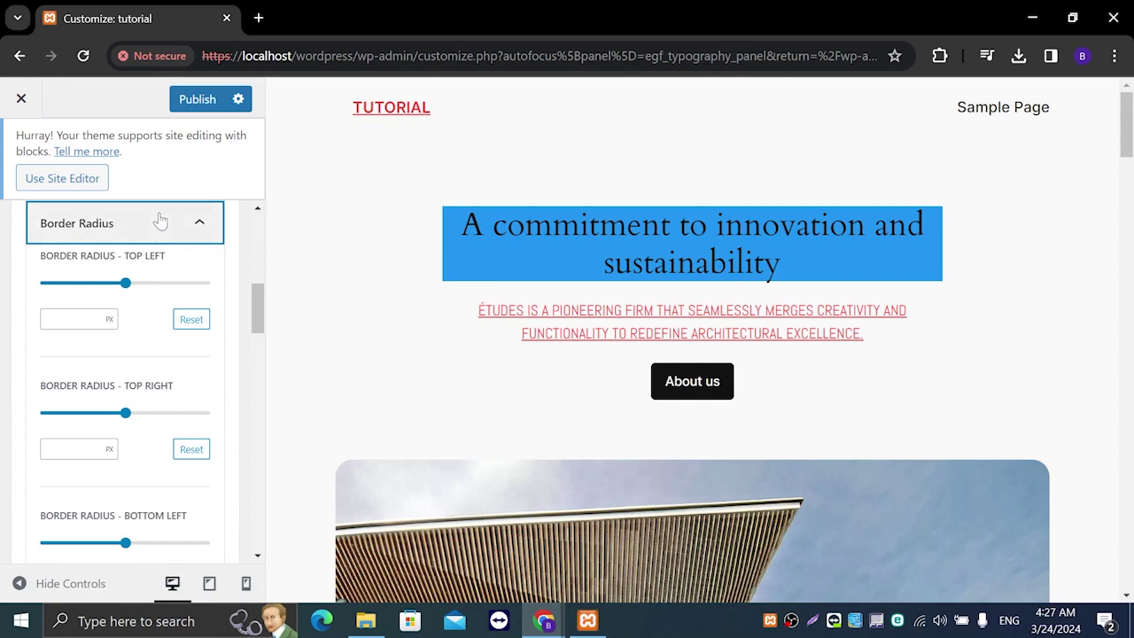
left_click_drag(129, 283, 222, 293)
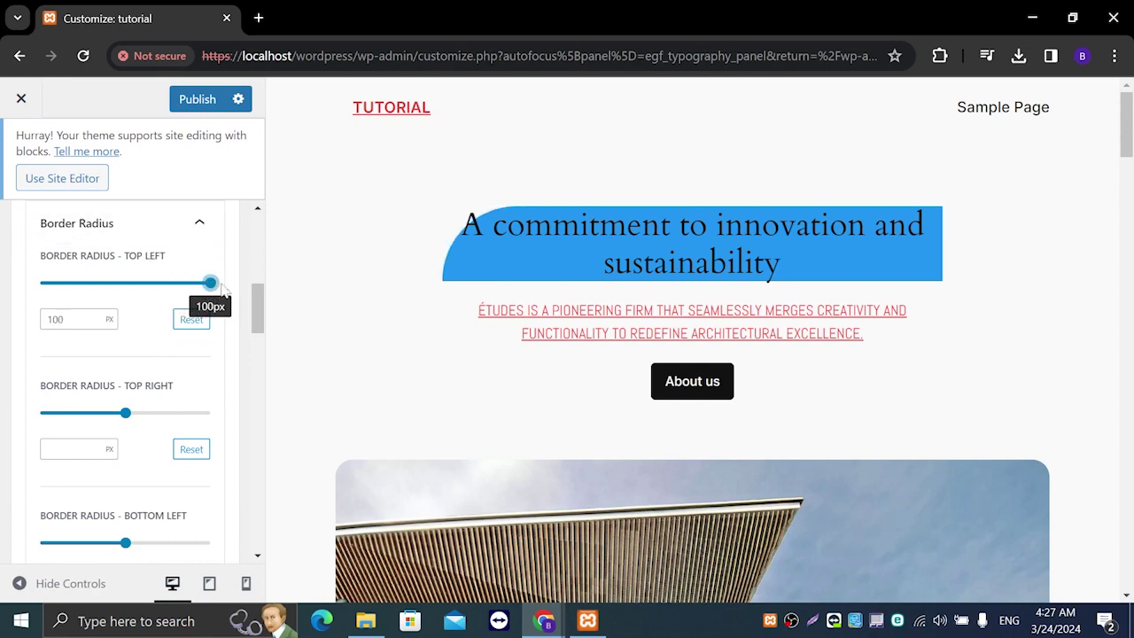
scroll(178, 362, "up", 6)
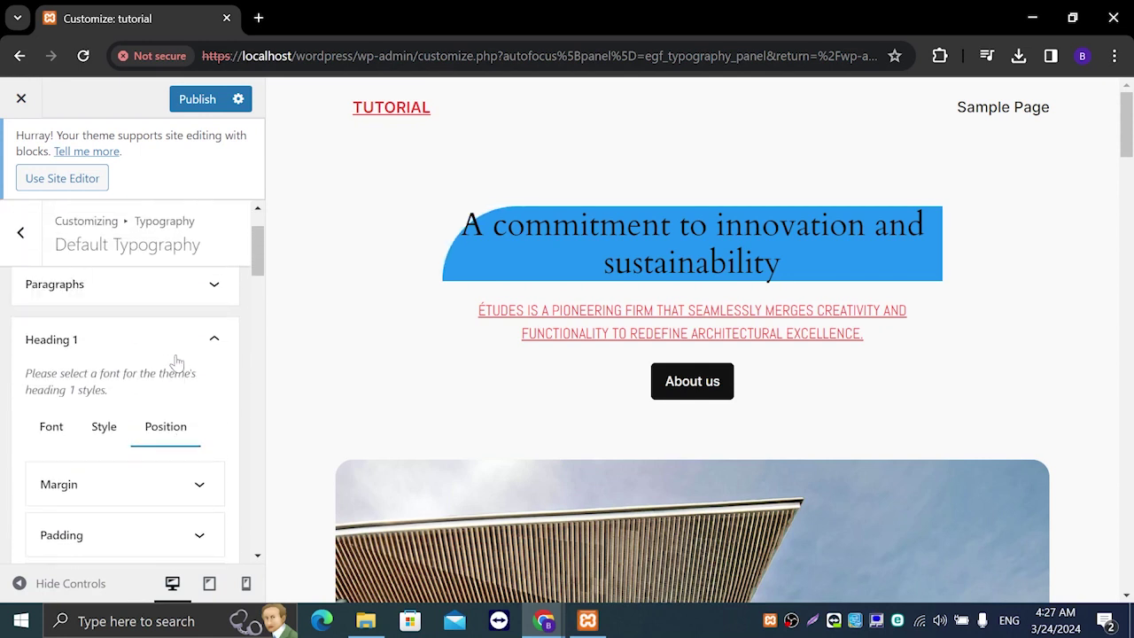
- Set Heading 1's Text Transform to Capitalize
left_click(71, 433)
scroll(111, 405, "down", 3)
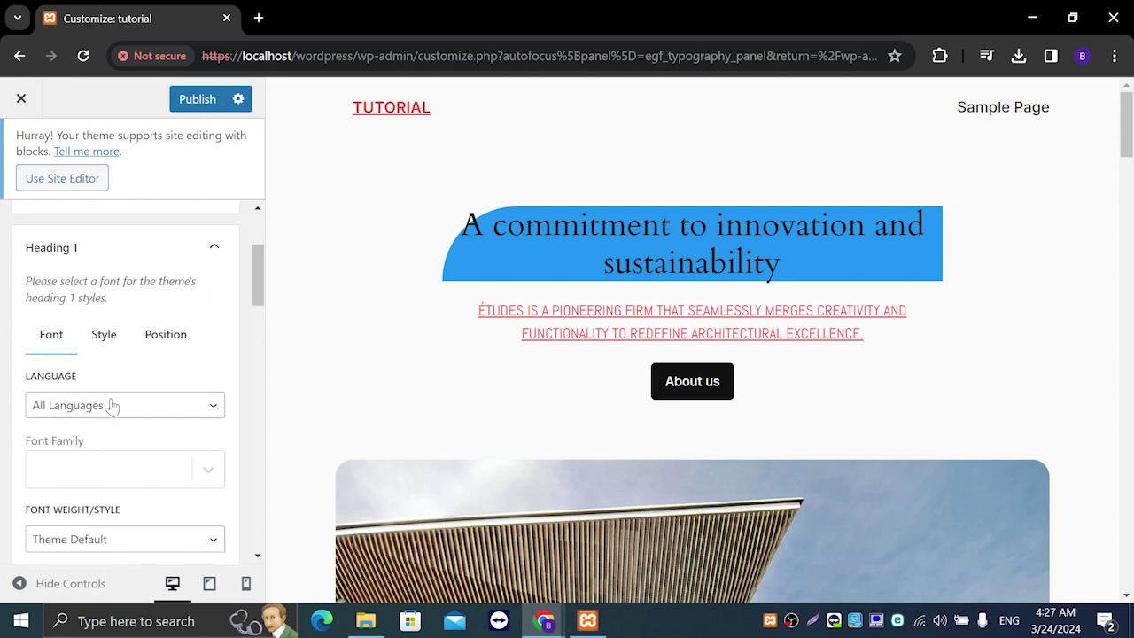
scroll(111, 405, "down", 4)
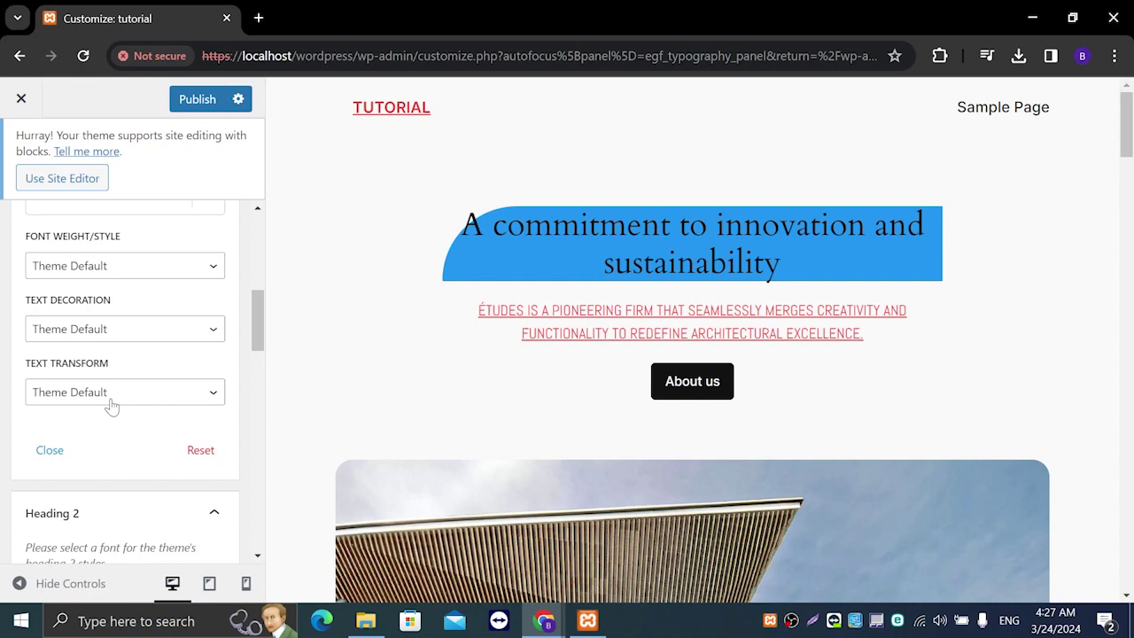
left_click(112, 395)
left_click(105, 486)
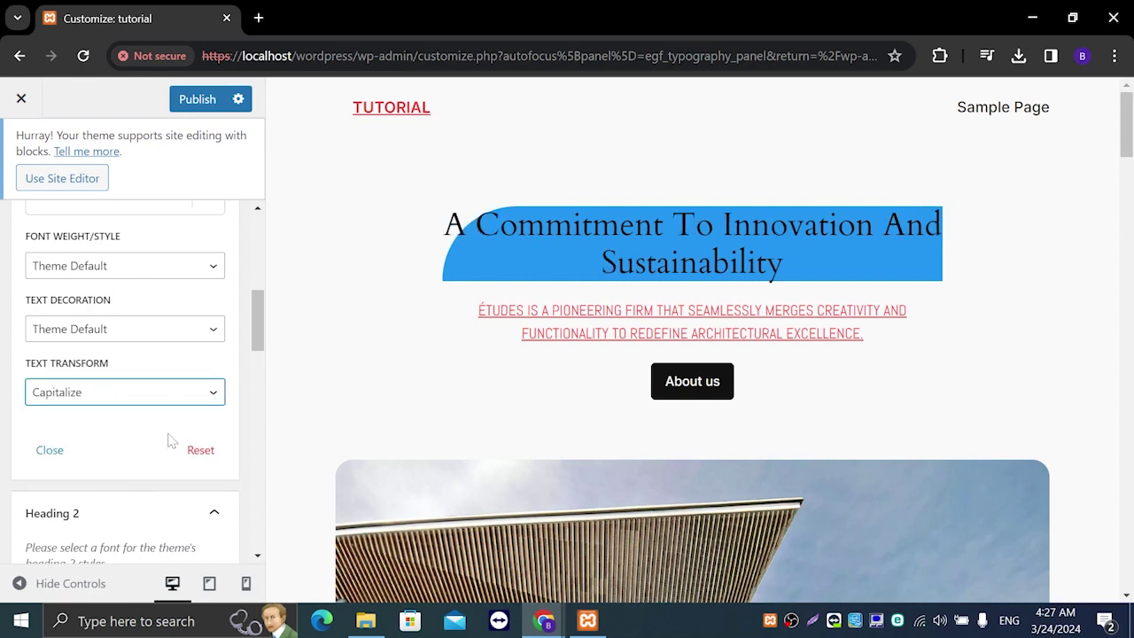
scroll(169, 436, "down", 1)
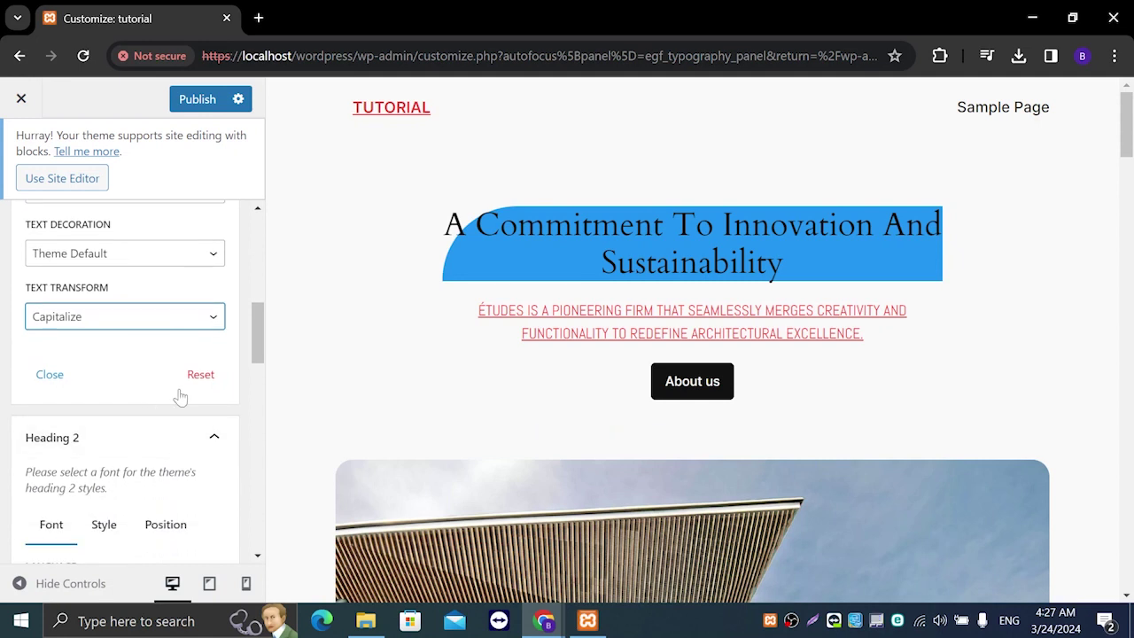
- Reset all Heading 1 styling to defaults and publish the Customizer changes
left_click(207, 384)
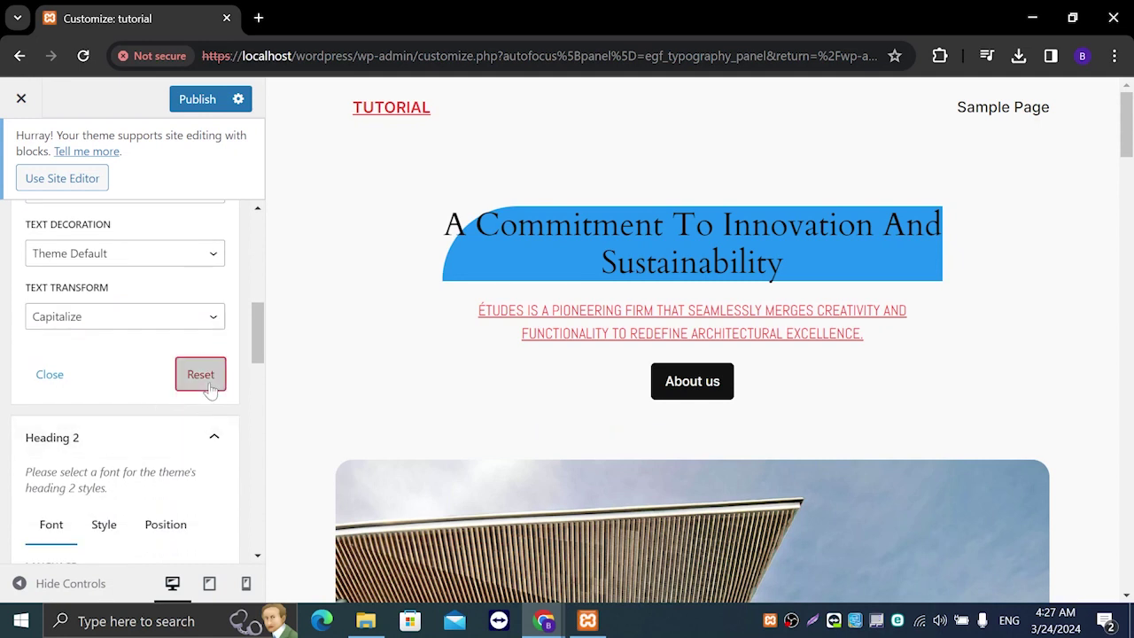
left_click(40, 379)
scroll(119, 399, "up", 3)
scroll(119, 400, "up", 4)
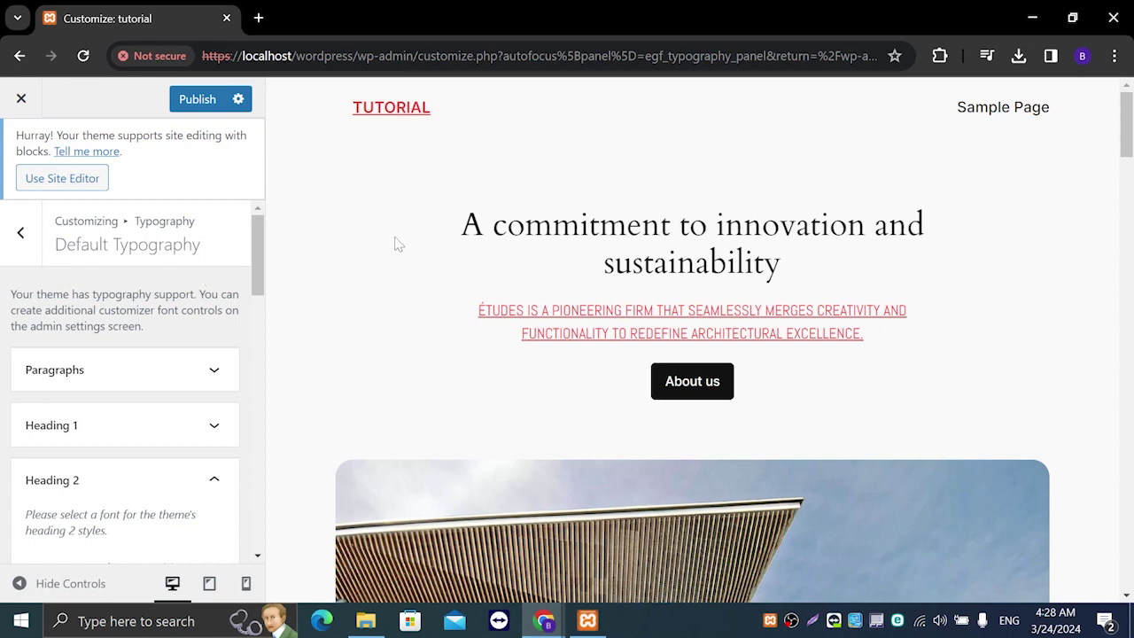
left_click(197, 101)
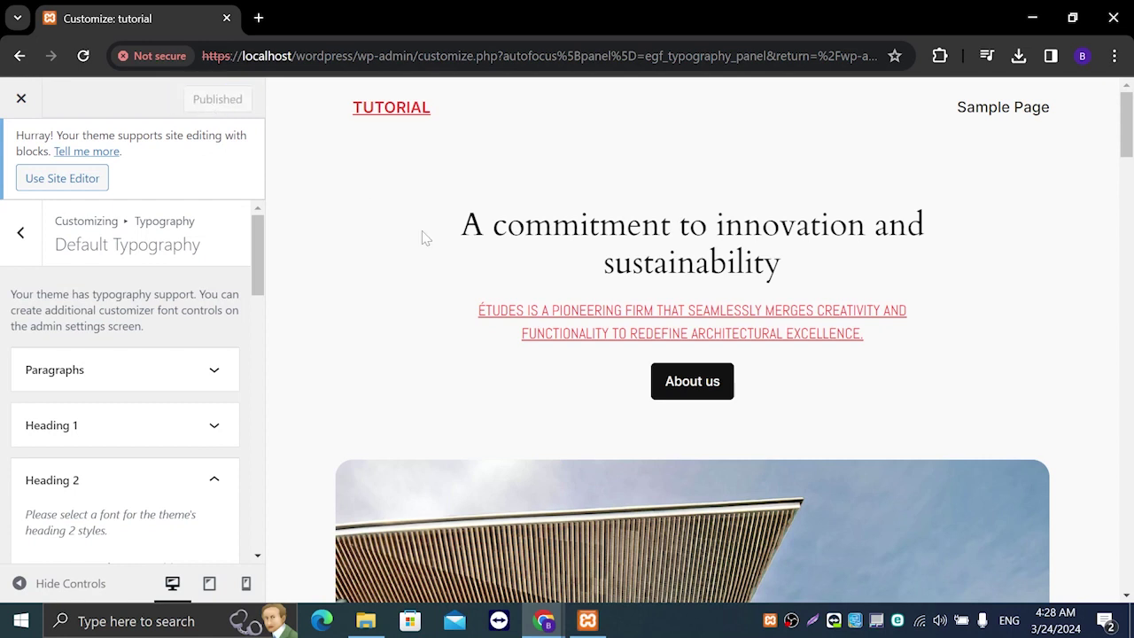